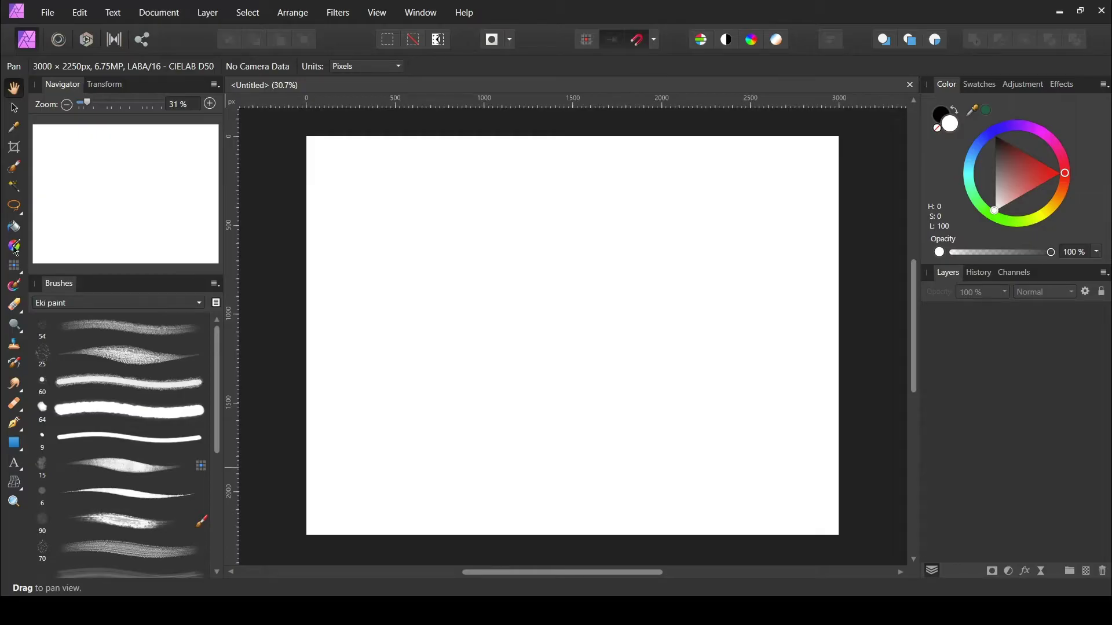
Step: Add a new layer and sketch the tall leafy plant creature's outline
{"action": "left_click", "coordinate": [14, 265]}
{"action": "mouse_move", "coordinate": [553, 206]}
{"action": "left_mouse_down"}
{"action": "mouse_move", "coordinate": [554, 300]}
{"action": "mouse_move", "coordinate": [577, 275]}
{"action": "mouse_move", "coordinate": [603, 285]}
{"action": "left_mouse_up"}
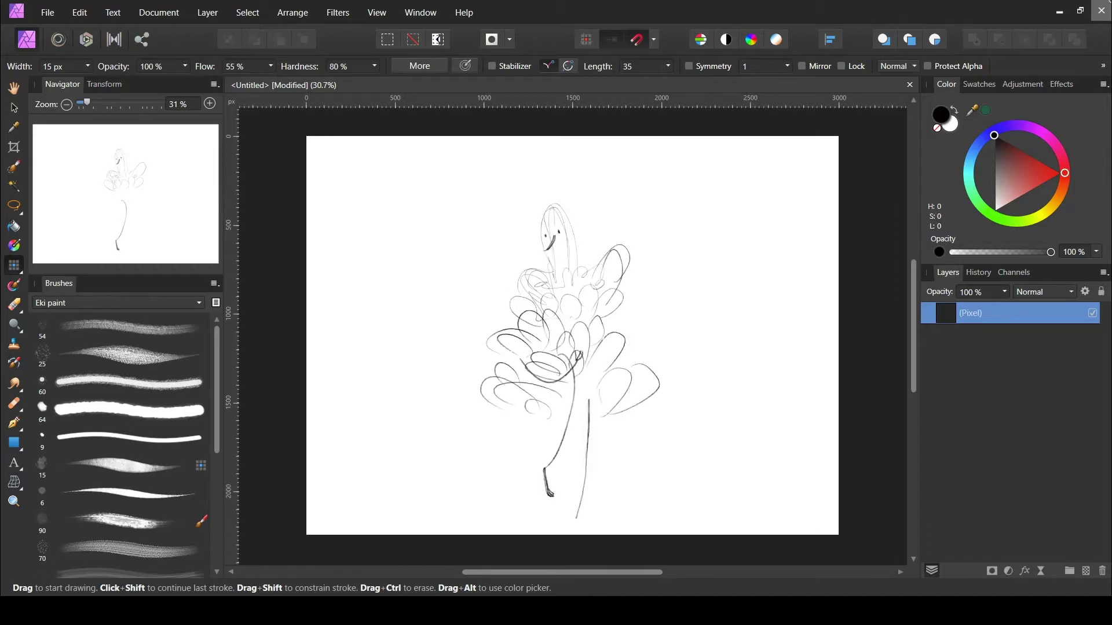
Step: Undo stray strokes, then sketch a lower-left curve, bottom-right stems and a ground line
{"action": "key", "text": "ctrl+z"}
{"action": "key", "text": "ctrl+z"}
{"action": "key", "text": "ctrl+z"}
{"action": "key", "text": "ctrl+z"}
{"action": "key", "text": "ctrl+z"}
{"action": "key", "text": "ctrl+z"}
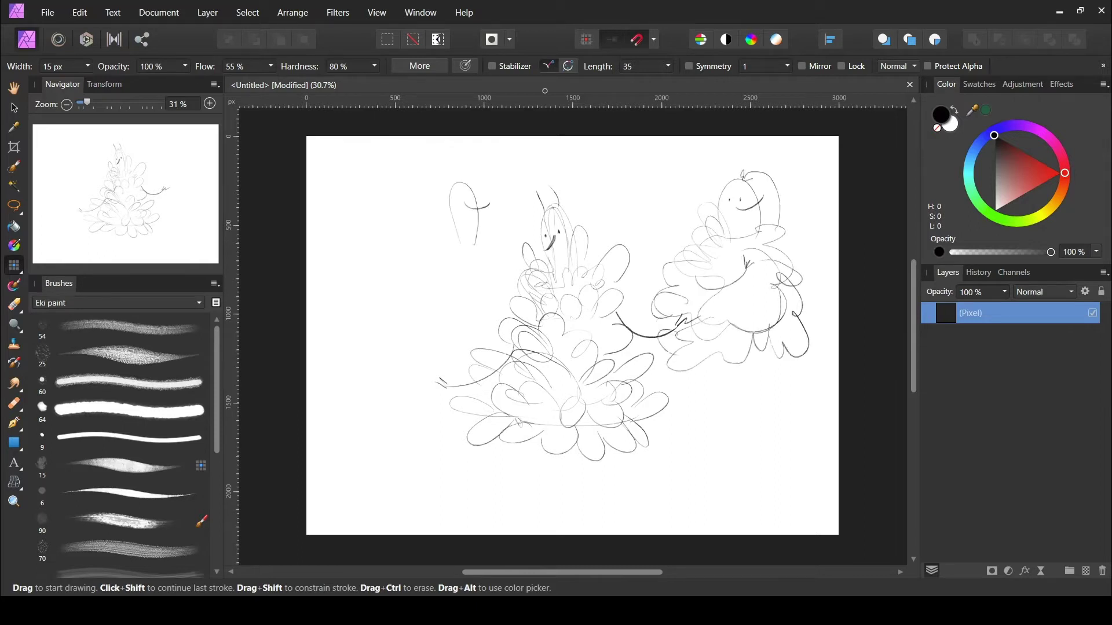
{"action": "left_click_drag", "start_coordinate": [509, 452], "coordinate": [428, 315]}
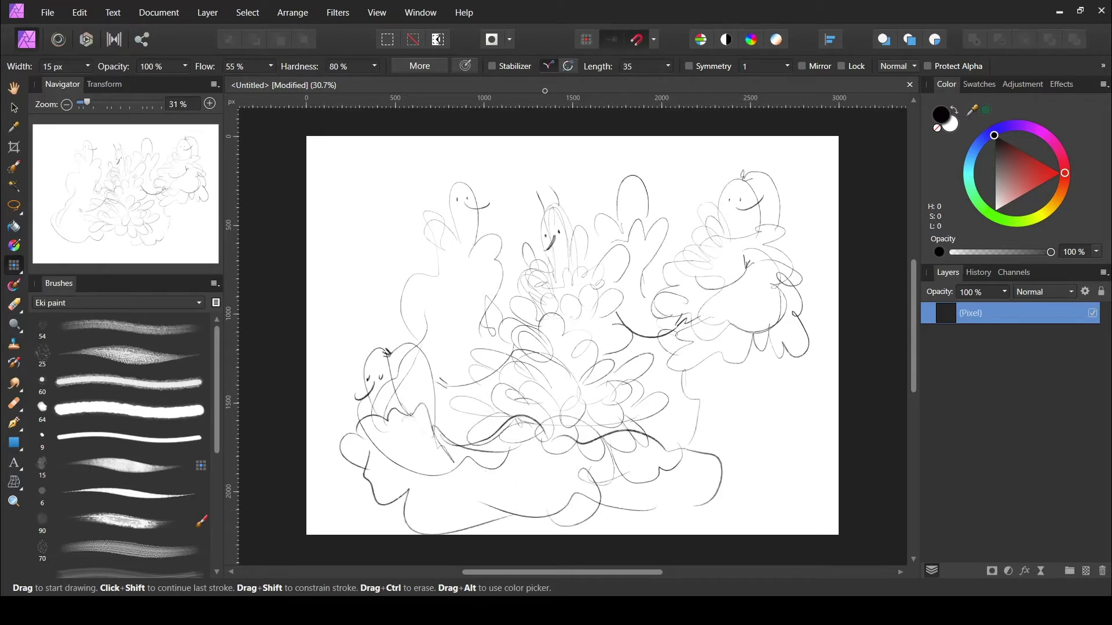
{"action": "key", "text": "e"}
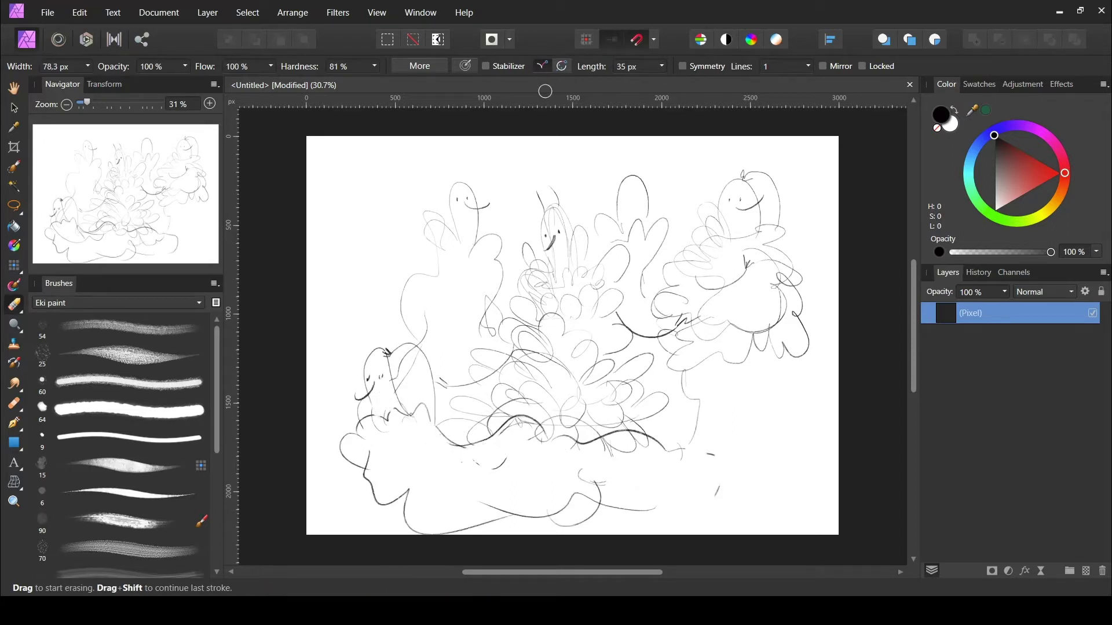
{"action": "key", "text": "b"}
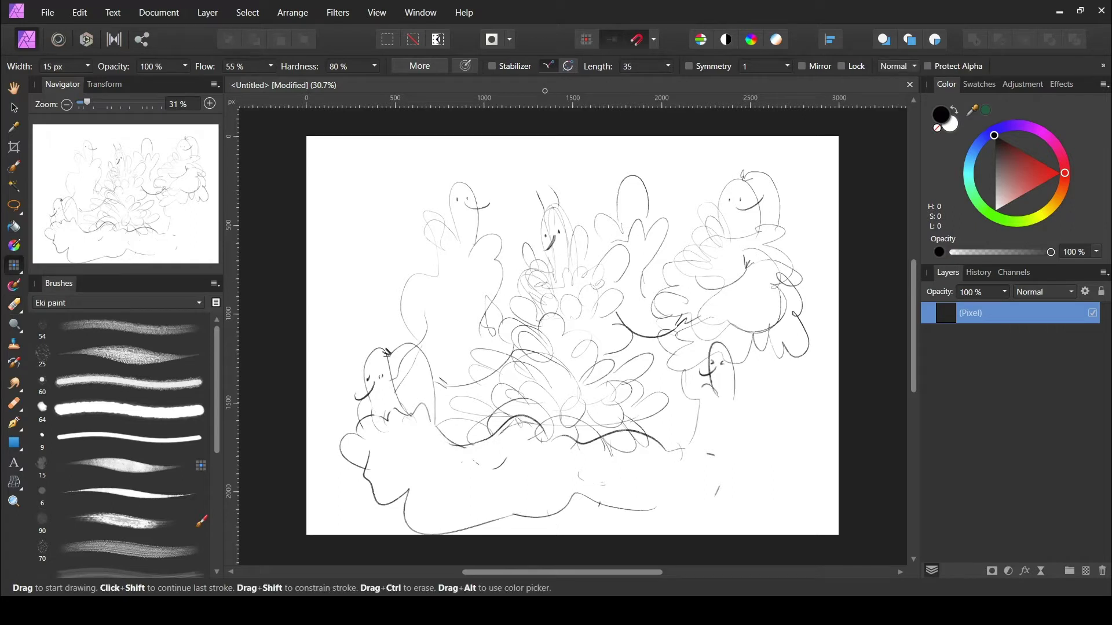
{"action": "left_click_drag", "start_coordinate": [716, 413], "coordinate": [719, 463]}
{"action": "mouse_move", "coordinate": [634, 463]}
{"action": "left_mouse_down"}
{"action": "mouse_move", "coordinate": [805, 451]}
{"action": "mouse_move", "coordinate": [810, 512]}
{"action": "left_mouse_up"}
Step: Remove a stray bottom-right curl and rename the drawing layer 'sketch'
{"action": "left_click_drag", "start_coordinate": [972, 313], "coordinate": [972, 338]}
{"action": "key", "text": "ctrl+z"}
{"action": "right_click", "coordinate": [976, 316]}
{"action": "double_click", "coordinate": [979, 313]}
{"action": "type", "text": "sketch"}
{"action": "key", "text": "Return"}
Step: Add a layer below the sketch and block in a flat plant silhouette
{"action": "left_click", "coordinate": [1086, 571]}
{"action": "left_click_drag", "start_coordinate": [985, 313], "coordinate": [940, 384]}
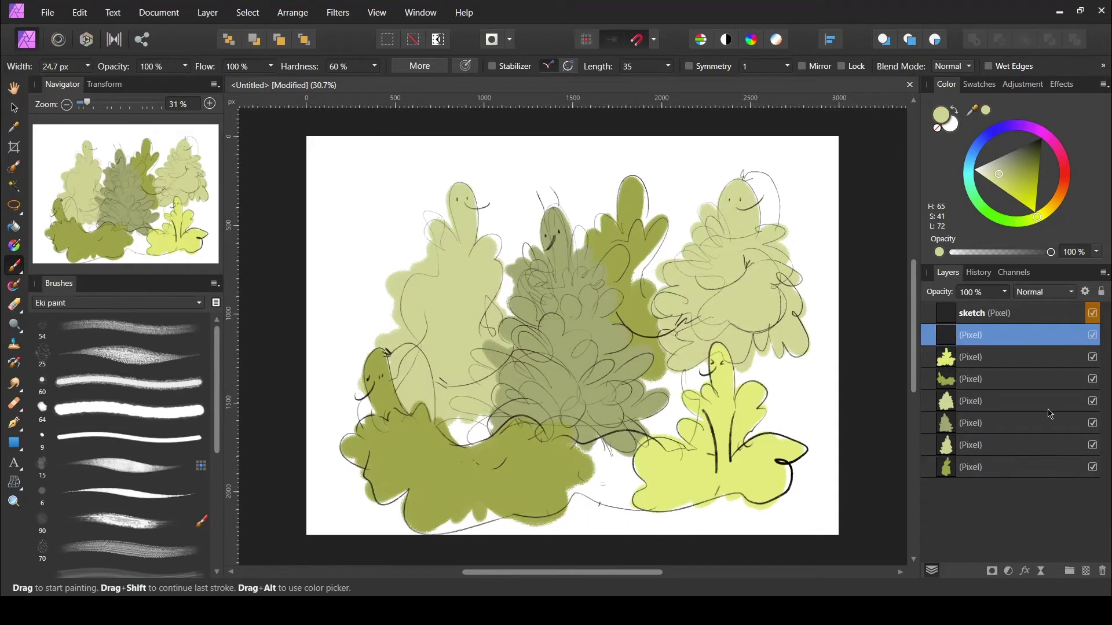
{"action": "left_click", "coordinate": [1027, 385]}
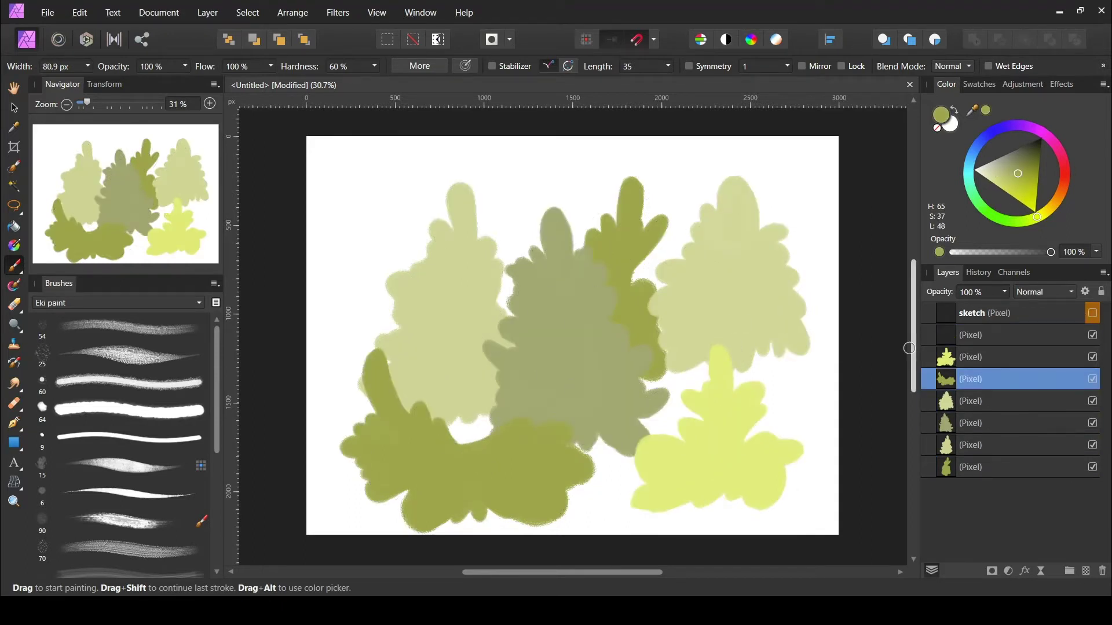
Step: Reposition the plant layers with the Move tool
{"action": "key", "text": "v"}
{"action": "left_click", "coordinate": [995, 401]}
{"action": "left_click", "coordinate": [995, 378]}
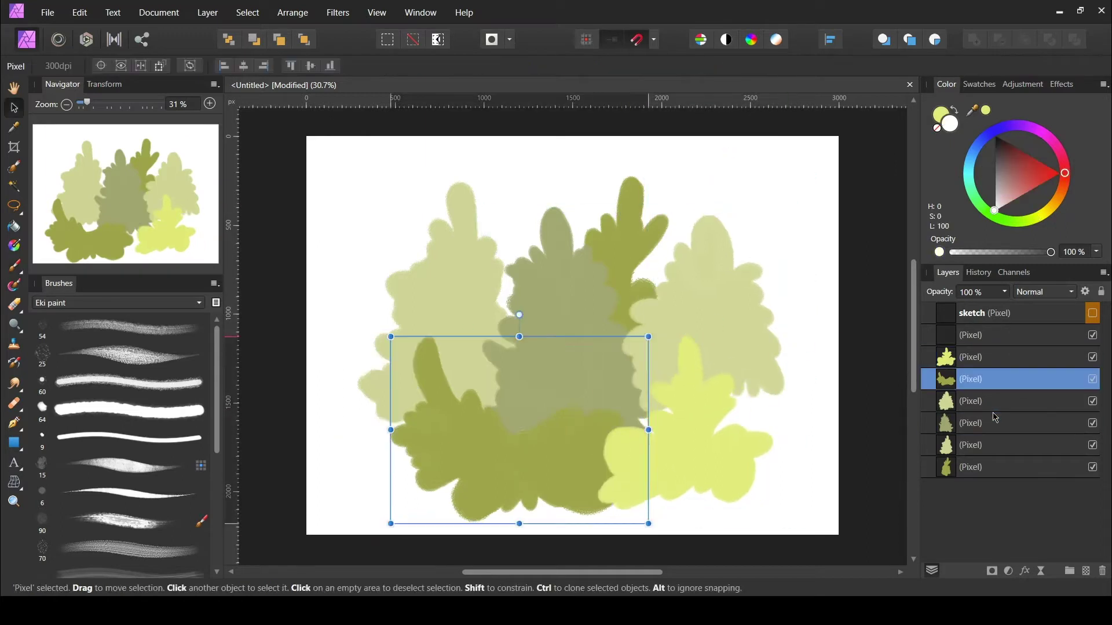
{"action": "left_click", "coordinate": [995, 444]}
{"action": "left_click", "coordinate": [995, 401]}
{"action": "key", "text": "b"}
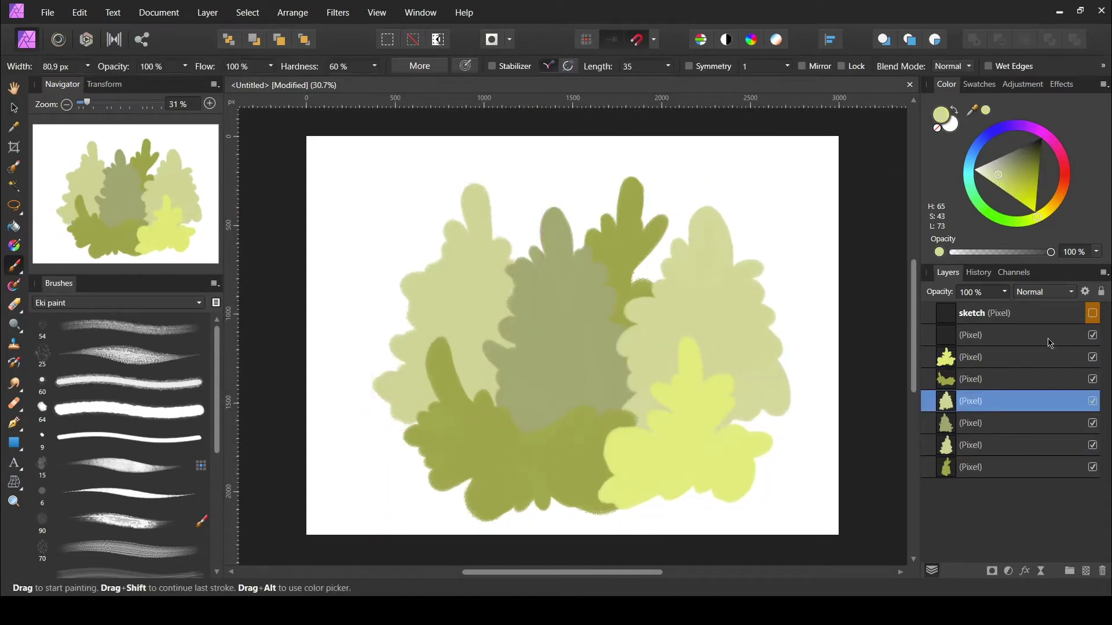
Step: Fill a new layer with pale yellow-green and clip it into the plant shapes
{"action": "left_click", "coordinate": [1093, 313]}
{"action": "key", "text": "ctrl+shift+n"}
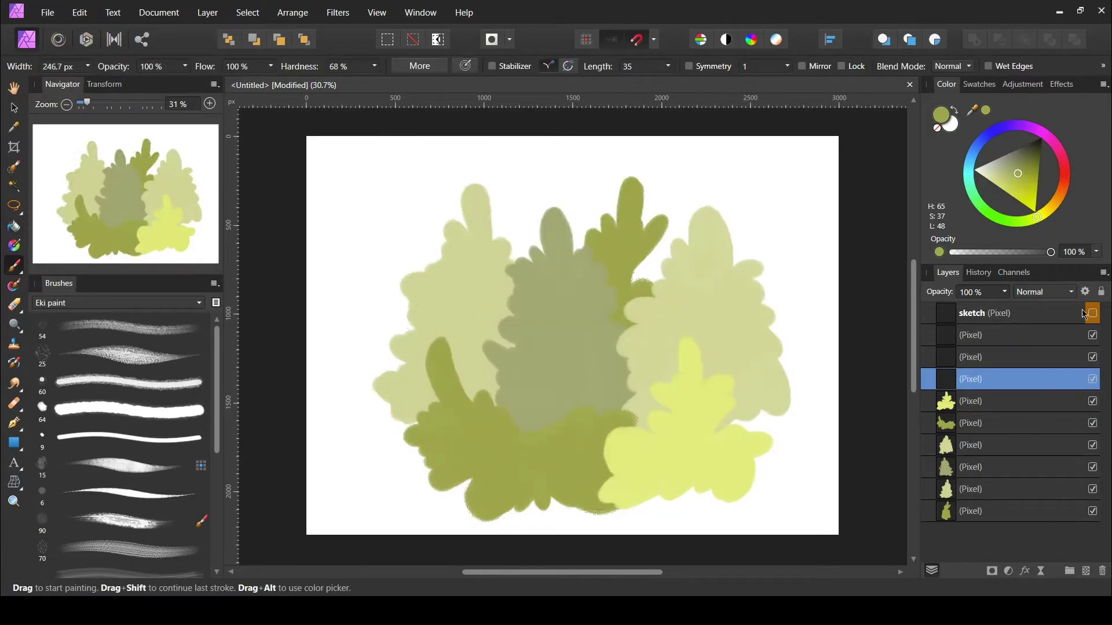
{"action": "right_click", "coordinate": [973, 423]}
{"action": "left_click", "coordinate": [961, 276]}
{"action": "mouse_move", "coordinate": [984, 423]}
{"action": "left_mouse_down"}
{"action": "mouse_move", "coordinate": [992, 455]}
{"action": "mouse_move", "coordinate": [981, 432]}
{"action": "left_mouse_up"}
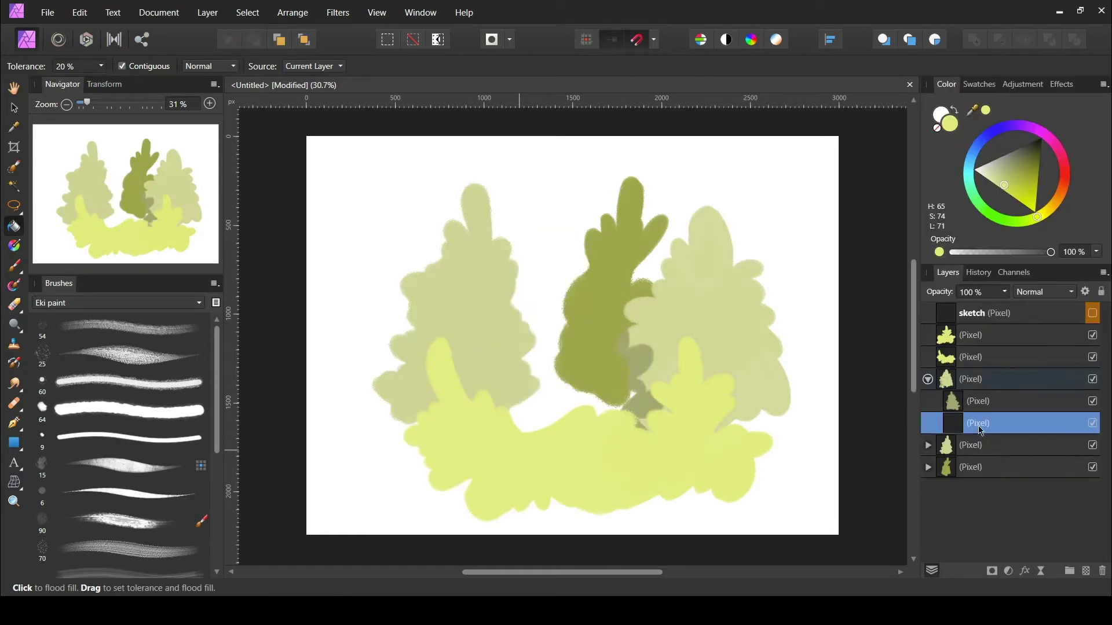
{"action": "key", "text": "v"}
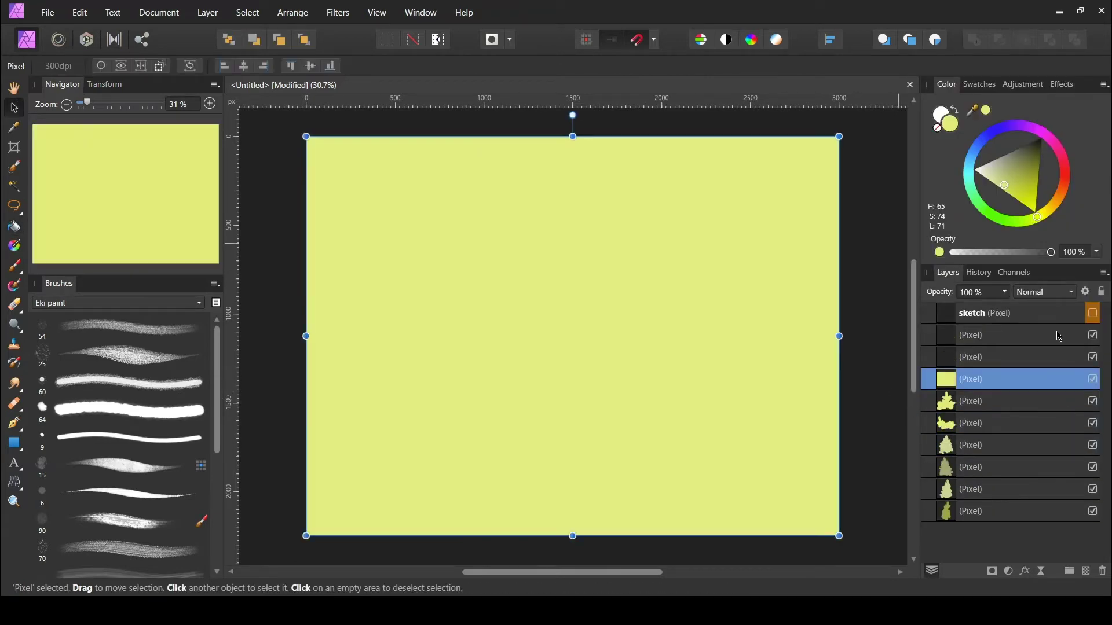
{"action": "left_click_drag", "start_coordinate": [965, 434], "coordinate": [977, 494]}
{"action": "left_click", "coordinate": [107, 328]}
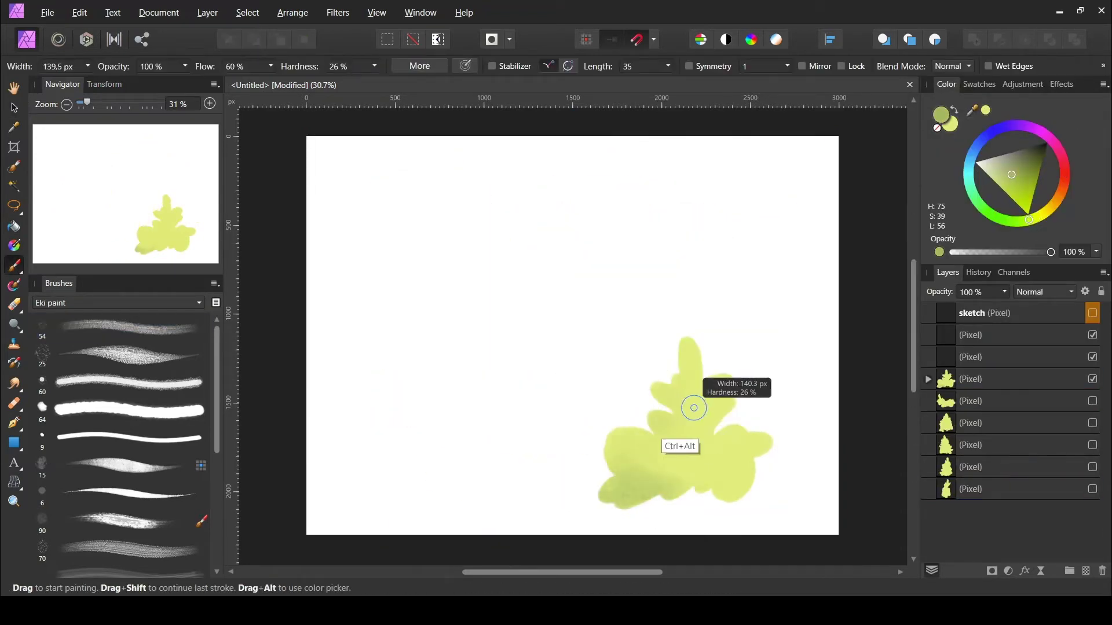
Step: Lower the sketch opacity and paint shading on the first plant's inner layer
{"action": "left_click_drag", "start_coordinate": [690, 404], "coordinate": [666, 404]}
{"action": "left_click", "coordinate": [945, 313]}
{"action": "left_click", "coordinate": [1093, 314]}
{"action": "left_click", "coordinate": [928, 379]}
{"action": "left_click", "coordinate": [984, 401]}
{"action": "key", "text": "e"}
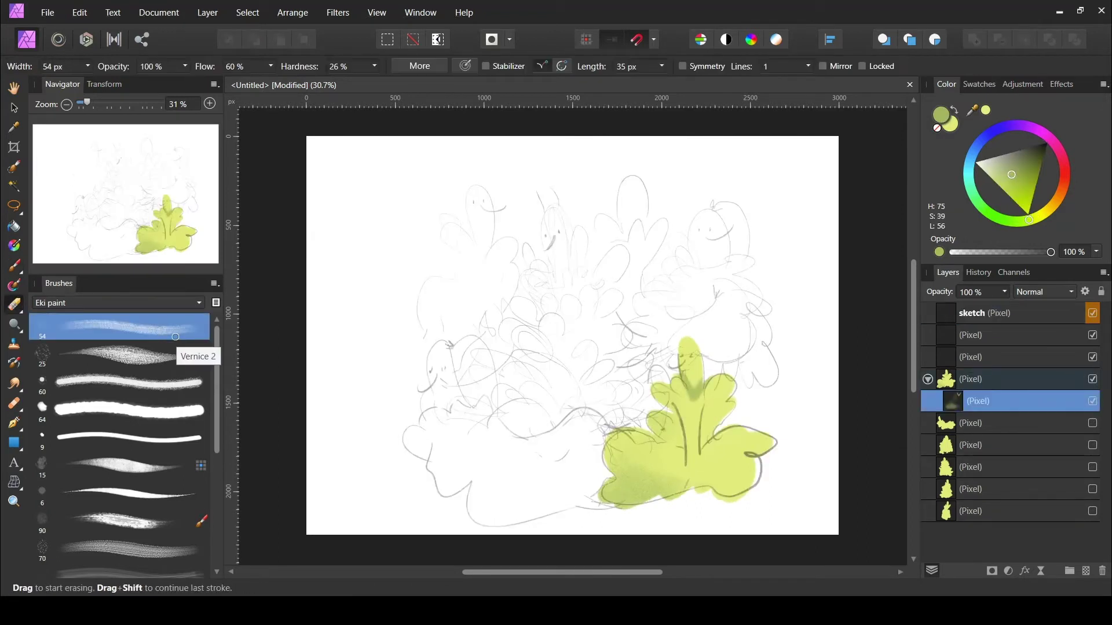
{"action": "key", "text": "b"}
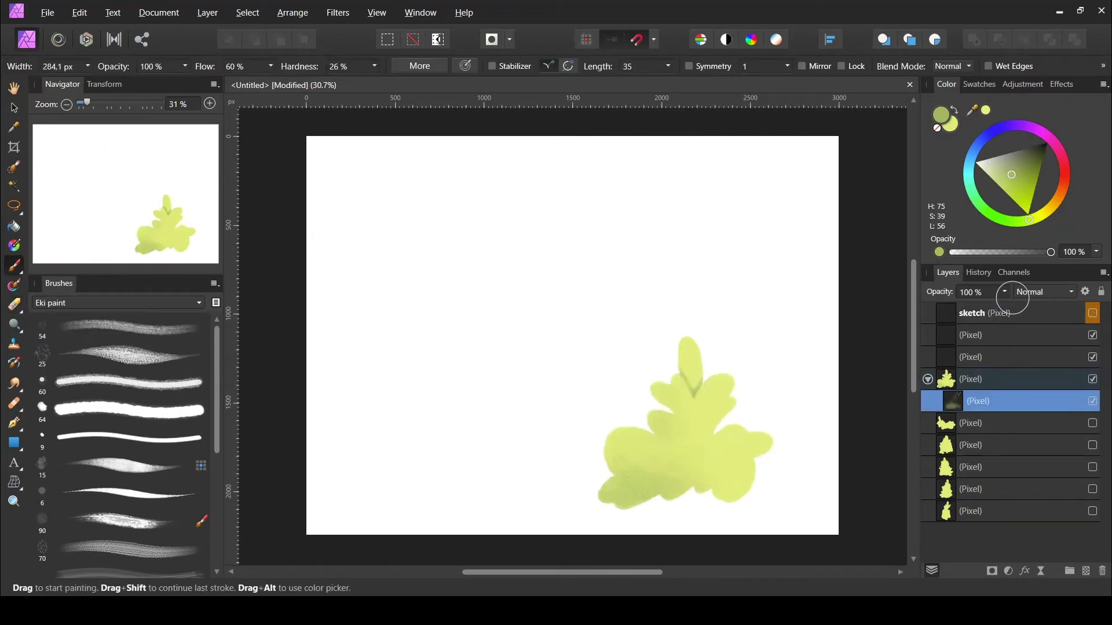
Step: Move the shading layer into the next plant and shade it, hiding the finished one
{"action": "left_click_drag", "start_coordinate": [985, 401], "coordinate": [955, 440]}
{"action": "left_click", "coordinate": [1093, 379]}
{"action": "left_click", "coordinate": [1093, 401]}
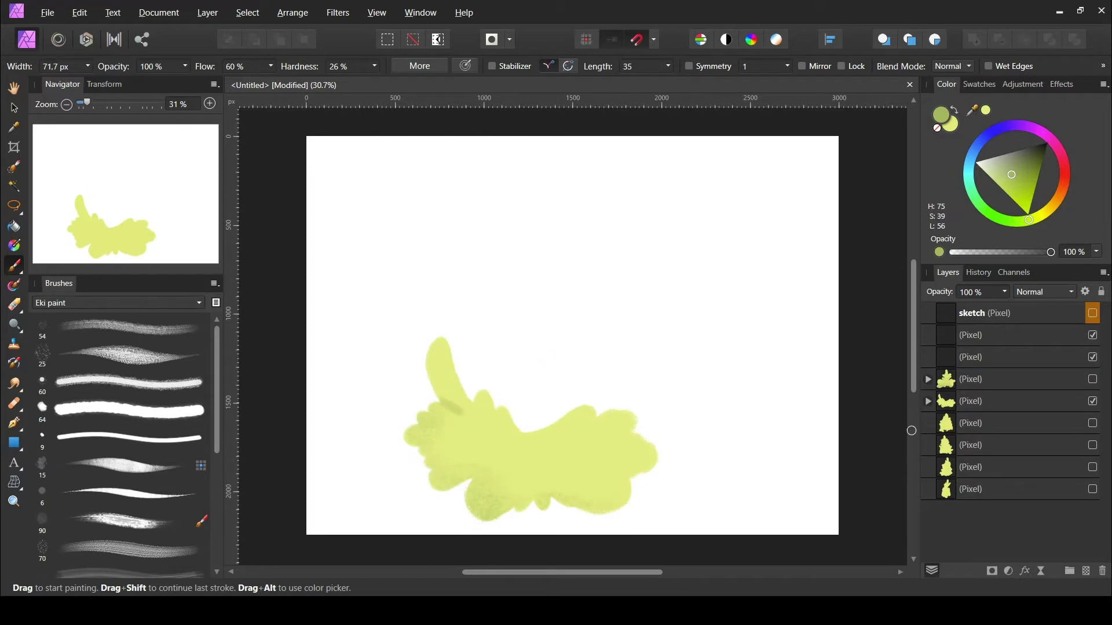
{"action": "key", "text": "e"}
{"action": "key", "text": "b"}
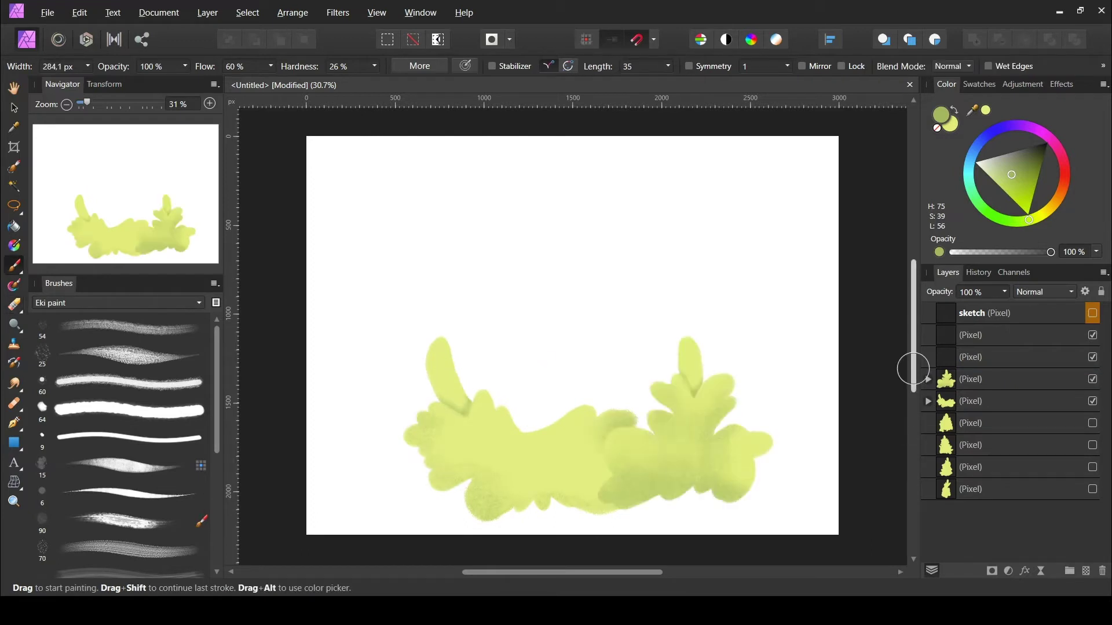
Step: Reveal the remaining tall plants and select their inner shading layers
{"action": "left_click", "coordinate": [1093, 423]}
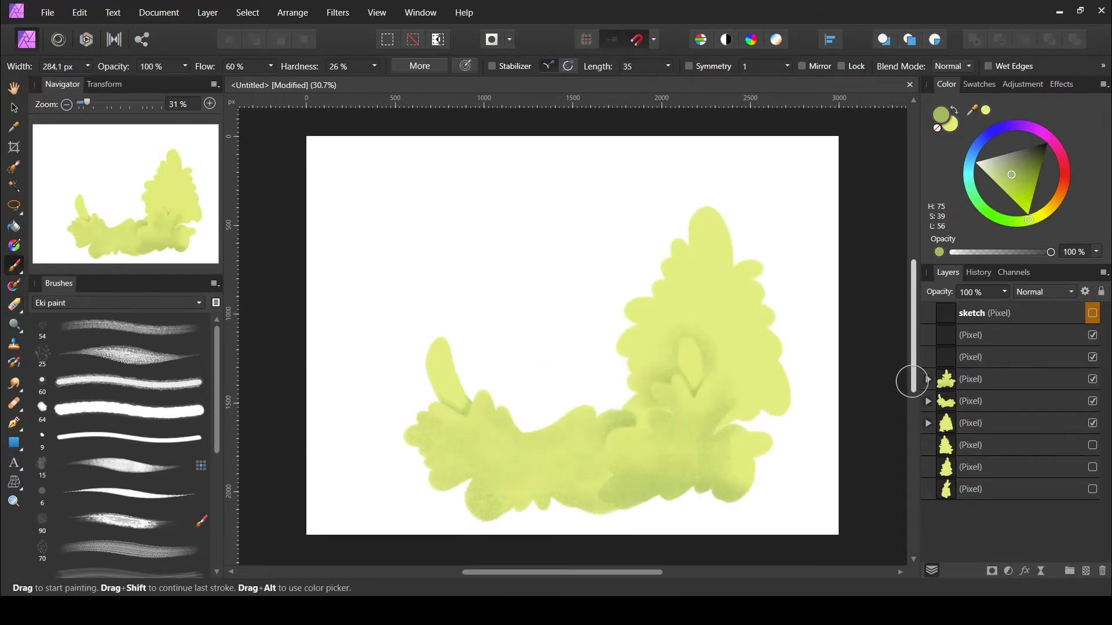
{"action": "left_click", "coordinate": [928, 423]}
{"action": "left_click", "coordinate": [1093, 466]}
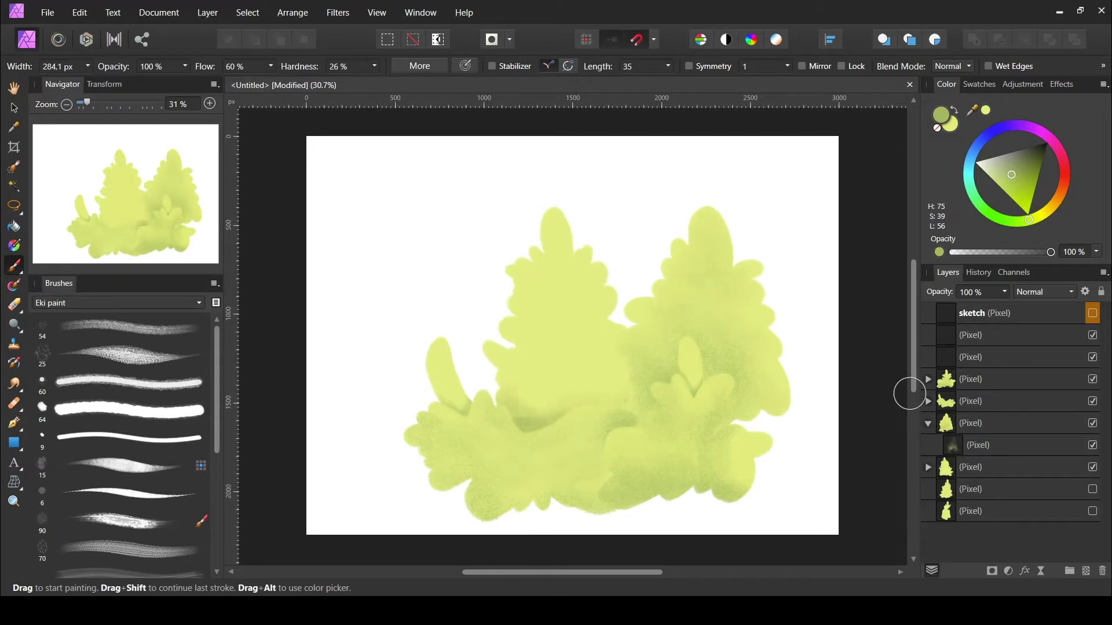
{"action": "left_click", "coordinate": [1093, 489]}
{"action": "left_click", "coordinate": [929, 423]}
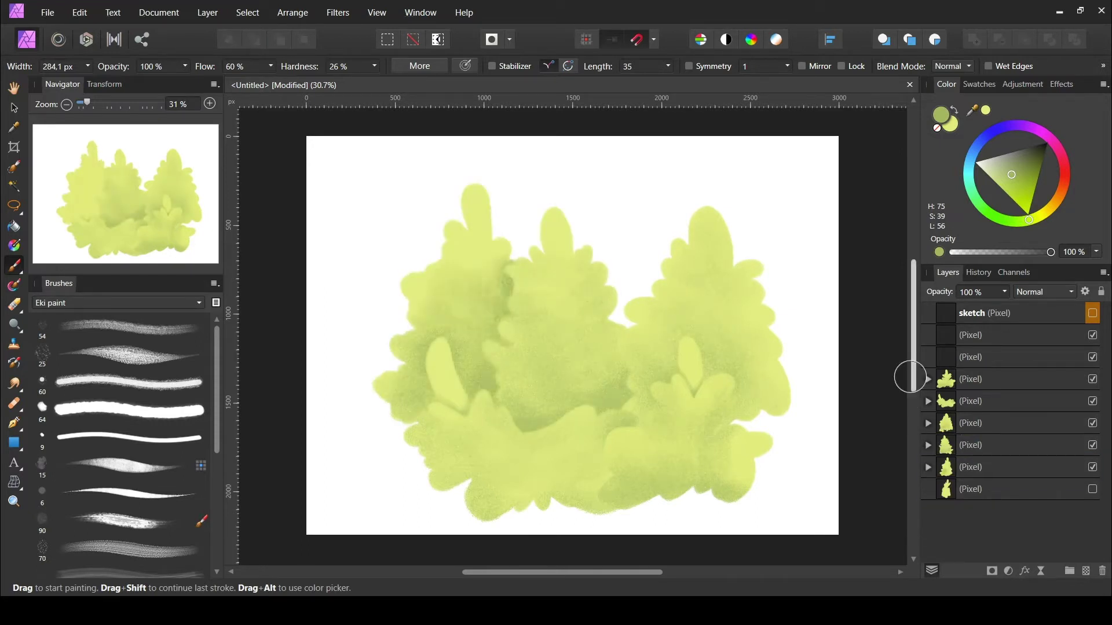
{"action": "left_click", "coordinate": [1093, 489]}
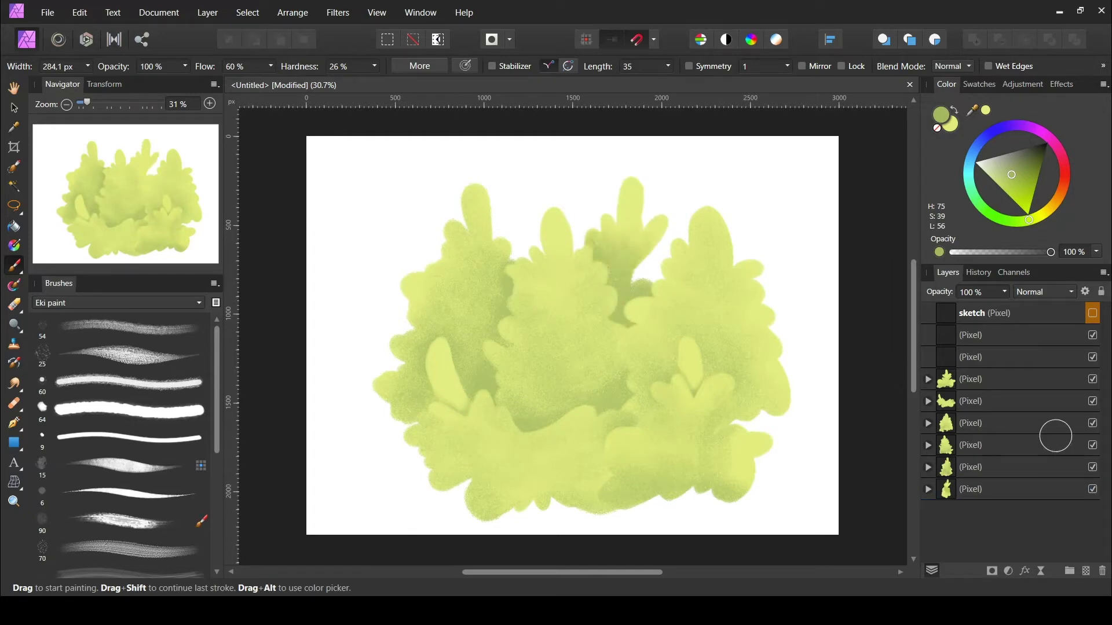
{"action": "left_click", "coordinate": [928, 422]}
{"action": "left_click", "coordinate": [984, 445]}
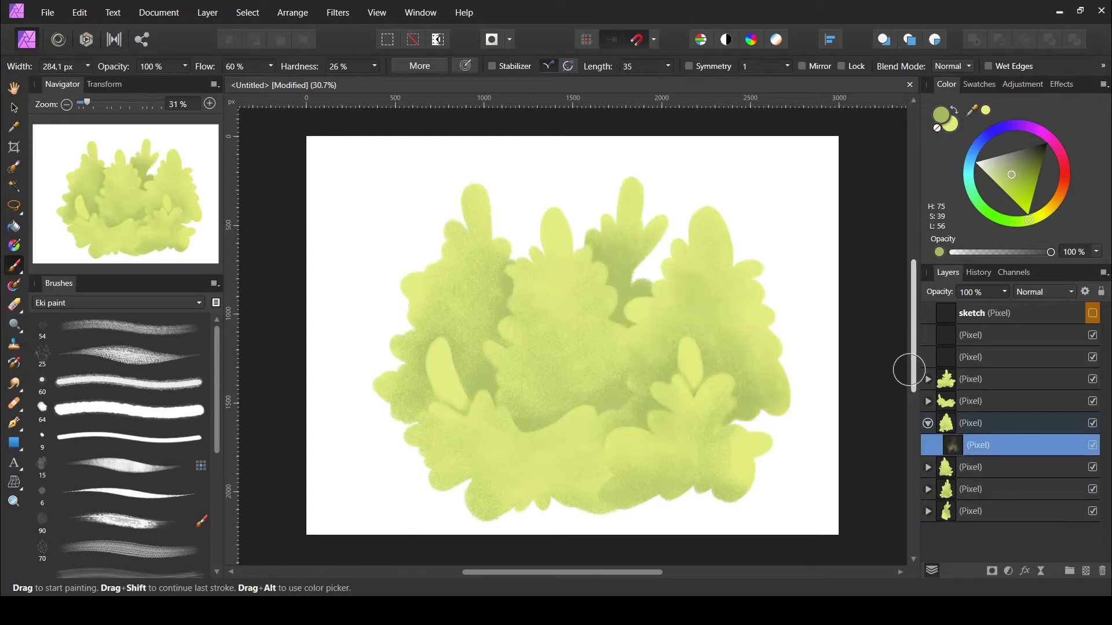
{"action": "left_click", "coordinate": [928, 401]}
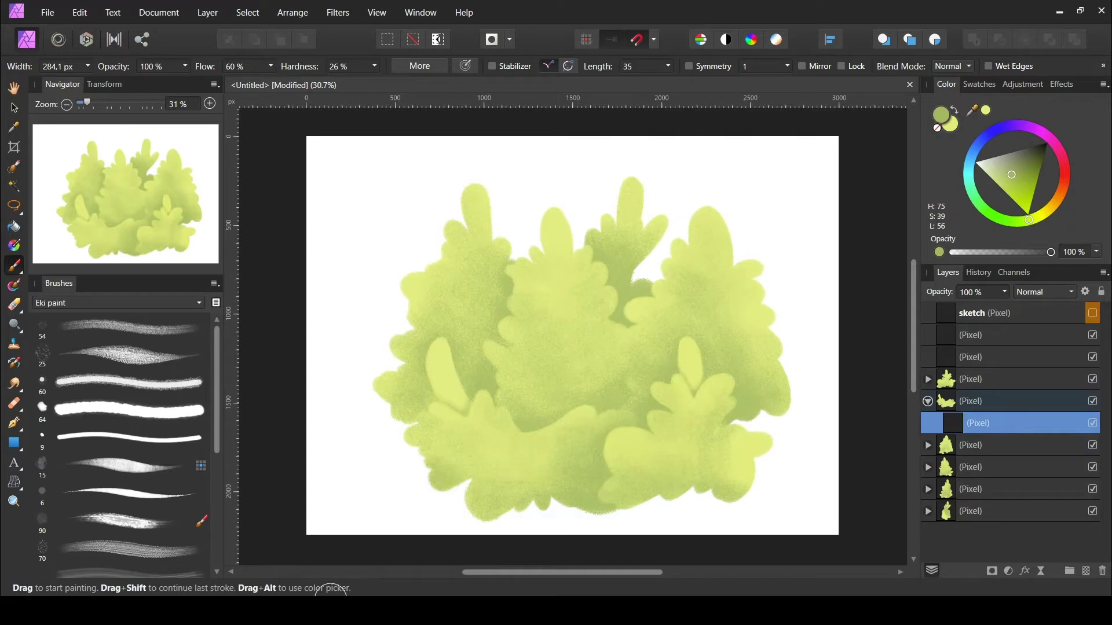
Step: Paint a first dark green face stroke on the empty top layer
{"action": "left_click", "coordinate": [985, 356]}
{"action": "left_click", "coordinate": [1031, 176]}
{"action": "left_click_drag", "start_coordinate": [420, 385], "coordinate": [432, 371]}
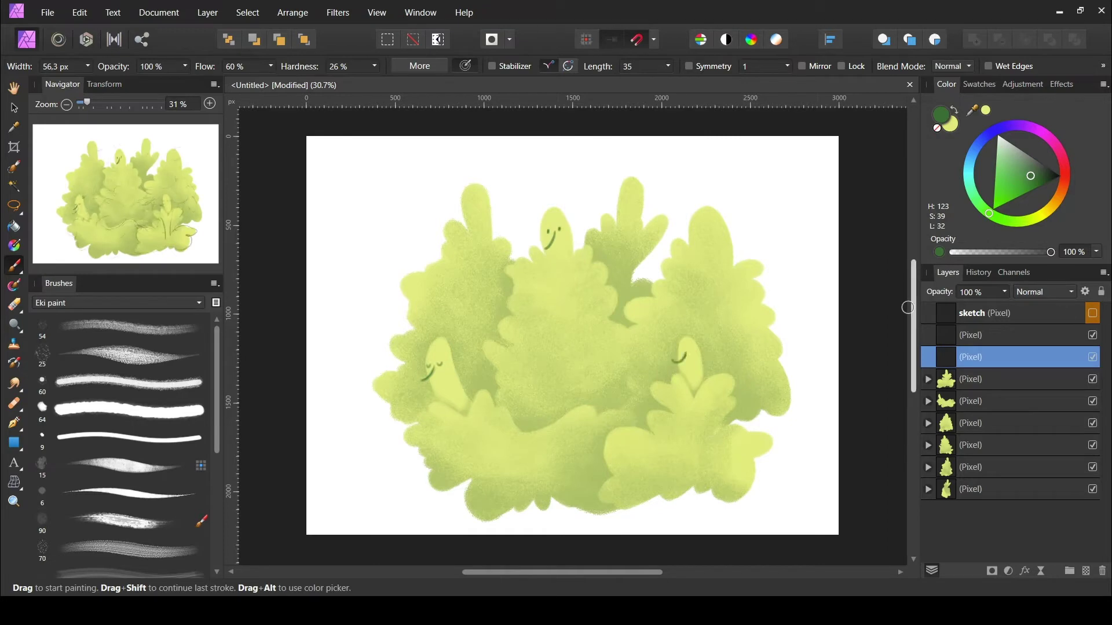
Step: Repaint the left plant's mouth darker and redraw both eyes with a smaller brush
{"action": "key", "text": "ctrl+1"}
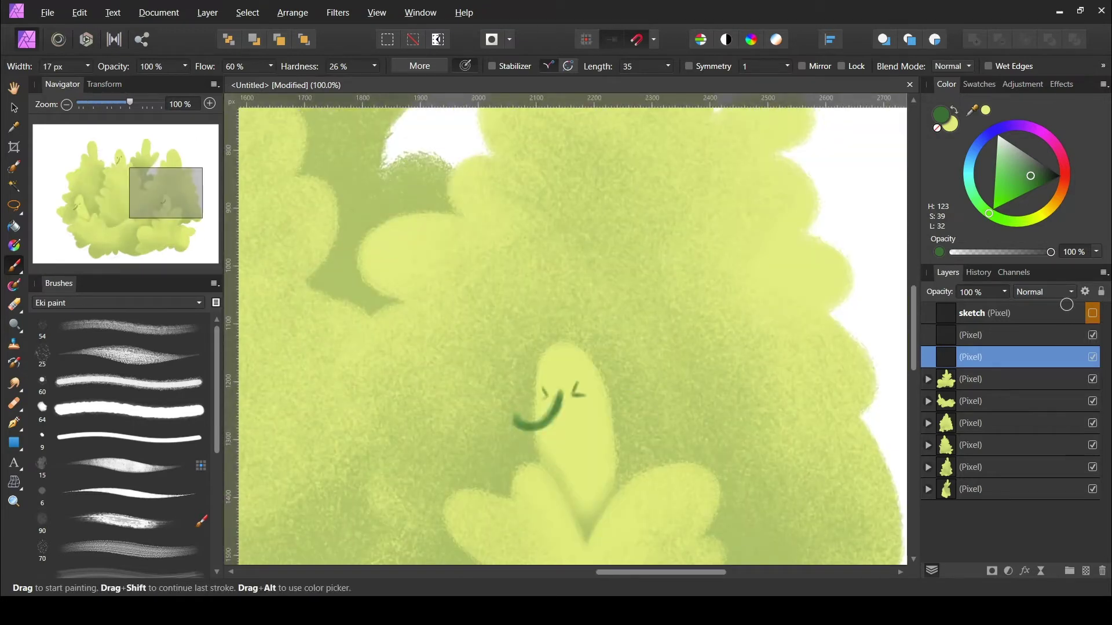
{"action": "left_click", "coordinate": [1092, 312]}
{"action": "key", "text": "ctrl+0"}
{"action": "scroll", "coordinate": [406, 377], "scroll_direction": "up", "scroll_amount": 3}
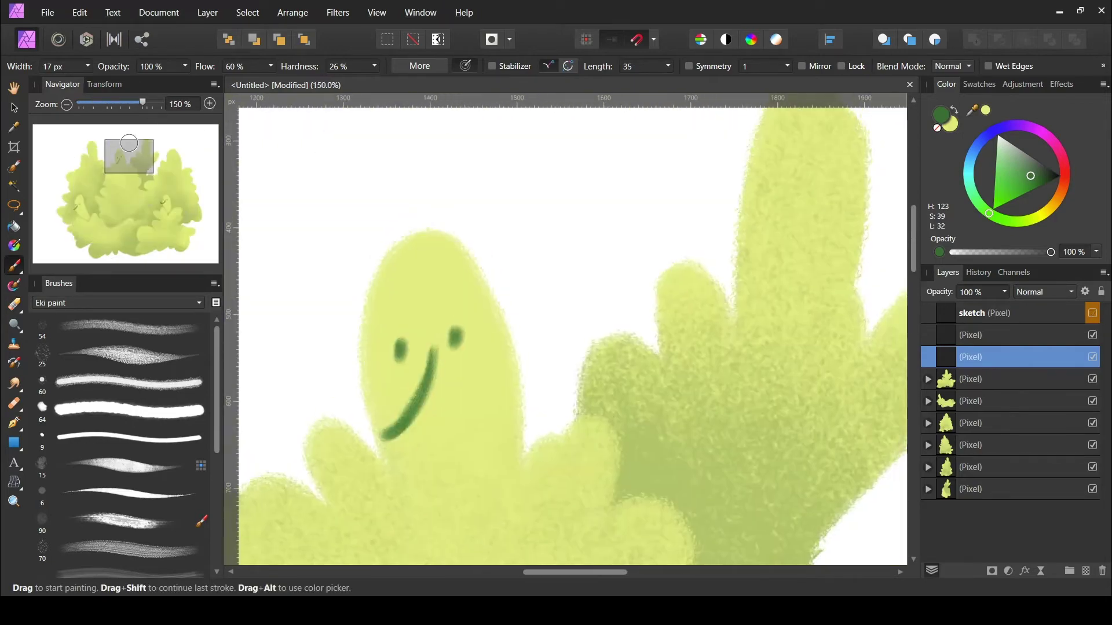
{"action": "left_click", "coordinate": [84, 195]}
{"action": "left_click_drag", "start_coordinate": [556, 312], "coordinate": [489, 383]}
{"action": "key", "text": "bracketleft"}
{"action": "left_click_drag", "start_coordinate": [520, 302], "coordinate": [541, 307]}
{"action": "left_click_drag", "start_coordinate": [571, 296], "coordinate": [735, 244]}
Step: Draw two eyes on the upper-right plant, hiding the sketch afterward
{"action": "left_click", "coordinate": [172, 161]}
{"action": "key", "text": "bracketright"}
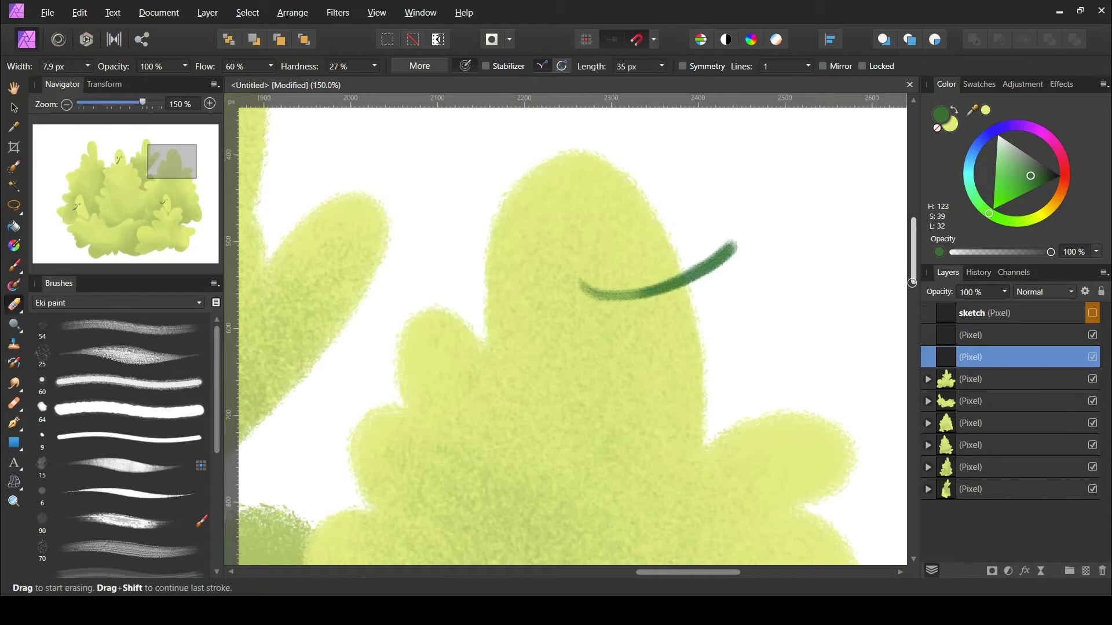
{"action": "left_click", "coordinate": [1092, 313]}
{"action": "left_click_drag", "start_coordinate": [541, 257], "coordinate": [545, 280]}
{"action": "mouse_move", "coordinate": [597, 255]}
{"action": "left_mouse_down"}
{"action": "mouse_move", "coordinate": [593, 272]}
{"action": "mouse_move", "coordinate": [784, 235]}
{"action": "left_mouse_up"}
{"action": "key", "text": "v"}
{"action": "left_click", "coordinate": [1092, 313]}
Step: Paint a smiling mouth and eyes on the top-left plant in dark green
{"action": "left_click", "coordinate": [154, 167]}
{"action": "key", "text": "b"}
{"action": "key", "text": "x"}
{"action": "mouse_move", "coordinate": [492, 228]}
{"action": "left_mouse_down"}
{"action": "mouse_move", "coordinate": [541, 246]}
{"action": "mouse_move", "coordinate": [564, 219]}
{"action": "left_mouse_up"}
{"action": "key", "text": "ctrl+z"}
{"action": "left_click", "coordinate": [93, 152]}
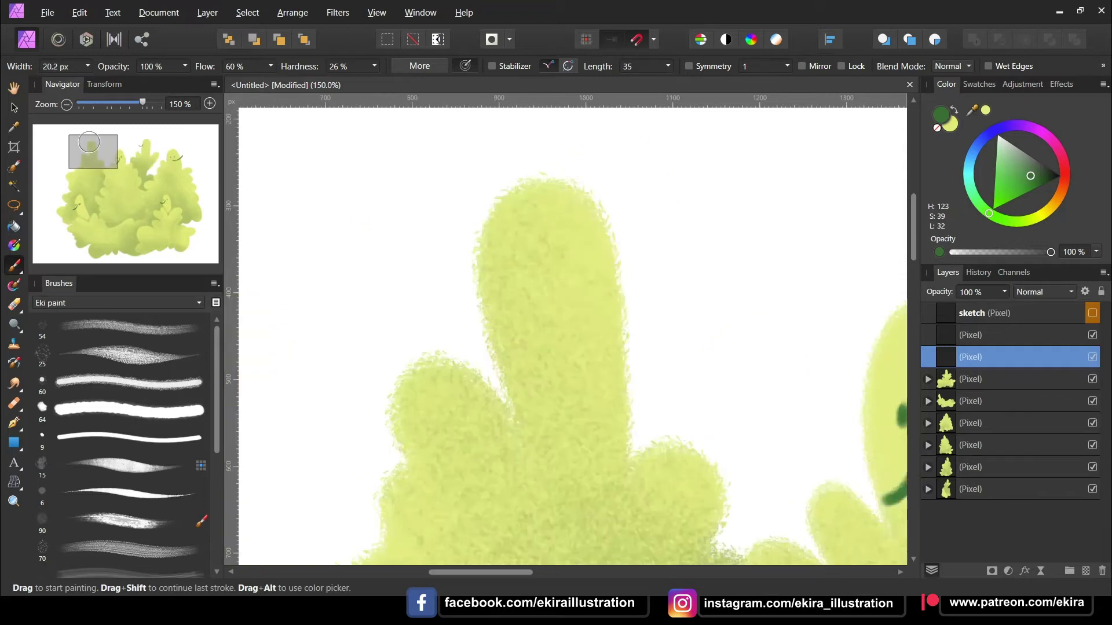
{"action": "left_click_drag", "start_coordinate": [560, 281], "coordinate": [685, 342]}
{"action": "mouse_move", "coordinate": [535, 253]}
{"action": "left_mouse_down"}
{"action": "mouse_move", "coordinate": [544, 274]}
{"action": "mouse_move", "coordinate": [577, 276]}
{"action": "left_mouse_up"}
Step: Zoom out to review the whole painting and add a new empty layer
{"action": "left_click_drag", "start_coordinate": [142, 103], "coordinate": [85, 103]}
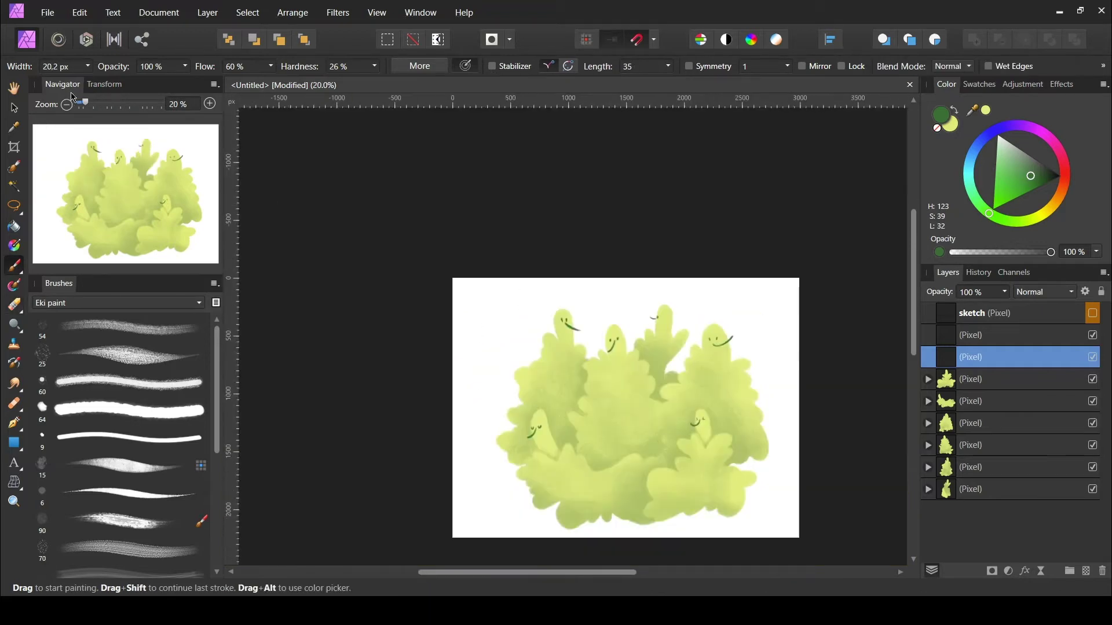
{"action": "scroll", "coordinate": [709, 326], "scroll_direction": "up", "scroll_amount": 5}
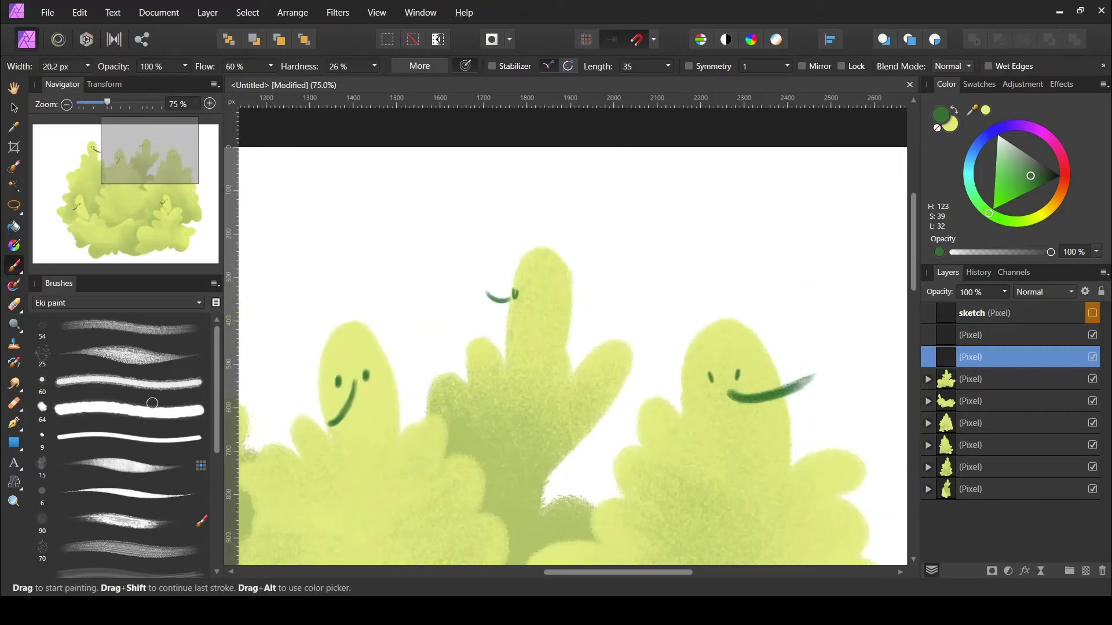
{"action": "key", "text": "ctrl+minus"}
{"action": "key", "text": "ctrl+minus"}
{"action": "key", "text": "ctrl+minus"}
{"action": "key", "text": "ctrl+shift+n"}
Step: Paint darker shading on the right bush's inner layer with a shading brush
{"action": "left_click", "coordinate": [162, 343]}
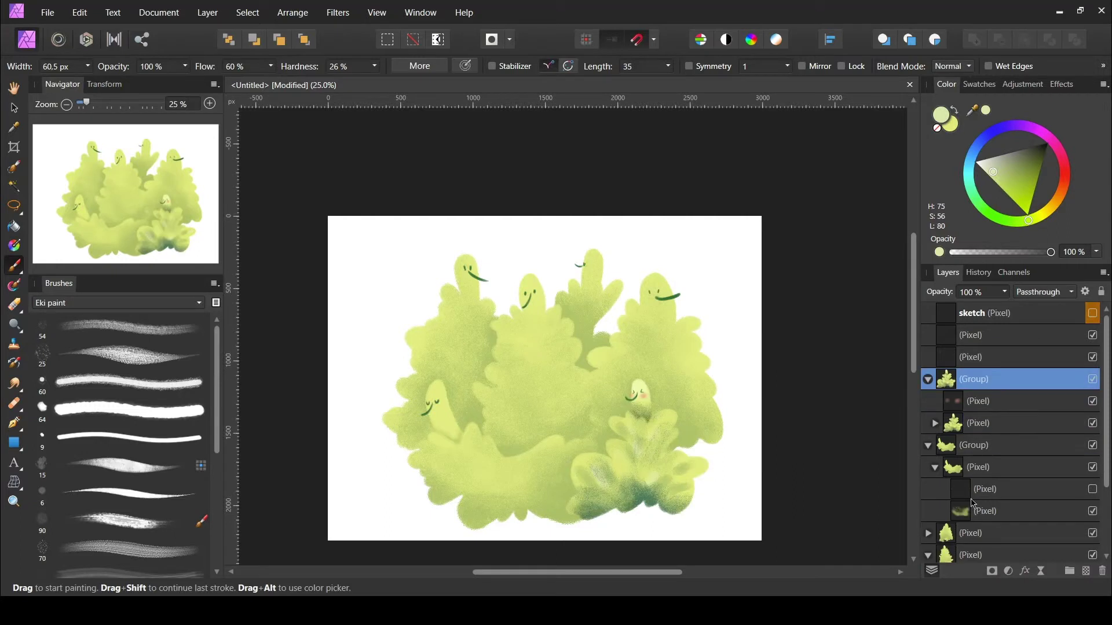
{"action": "left_click", "coordinate": [985, 489]}
{"action": "left_click", "coordinate": [928, 445]}
{"action": "left_click", "coordinate": [927, 467]}
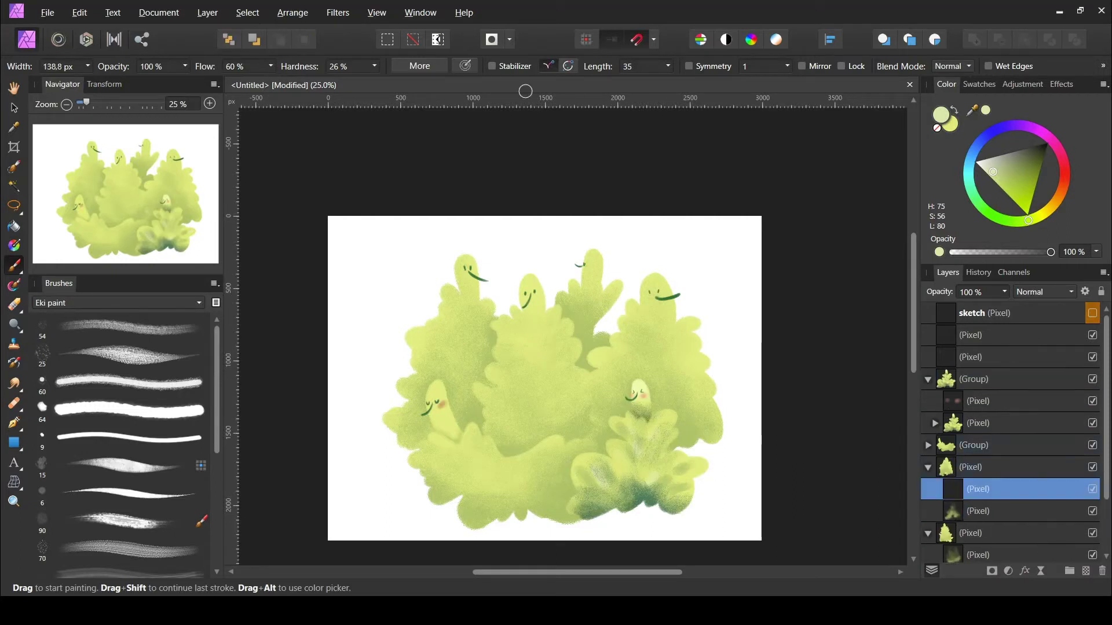
{"action": "left_click", "coordinate": [625, 498], "text": "alt"}
{"action": "mouse_move", "coordinate": [602, 440]}
{"action": "left_mouse_down"}
{"action": "mouse_move", "coordinate": [642, 364]}
{"action": "mouse_move", "coordinate": [683, 417]}
{"action": "left_mouse_up"}
{"action": "left_click", "coordinate": [985, 466]}
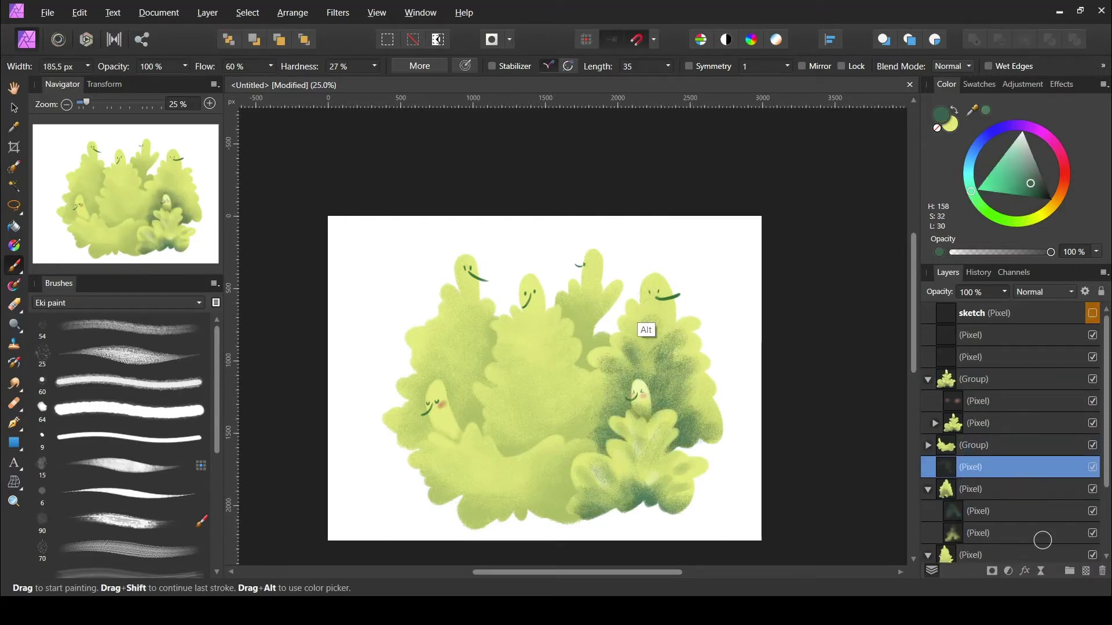
Step: Sample several greens from the right bush and select its child layer
{"action": "left_click", "coordinate": [985, 176]}
{"action": "left_click", "coordinate": [633, 348], "text": "alt"}
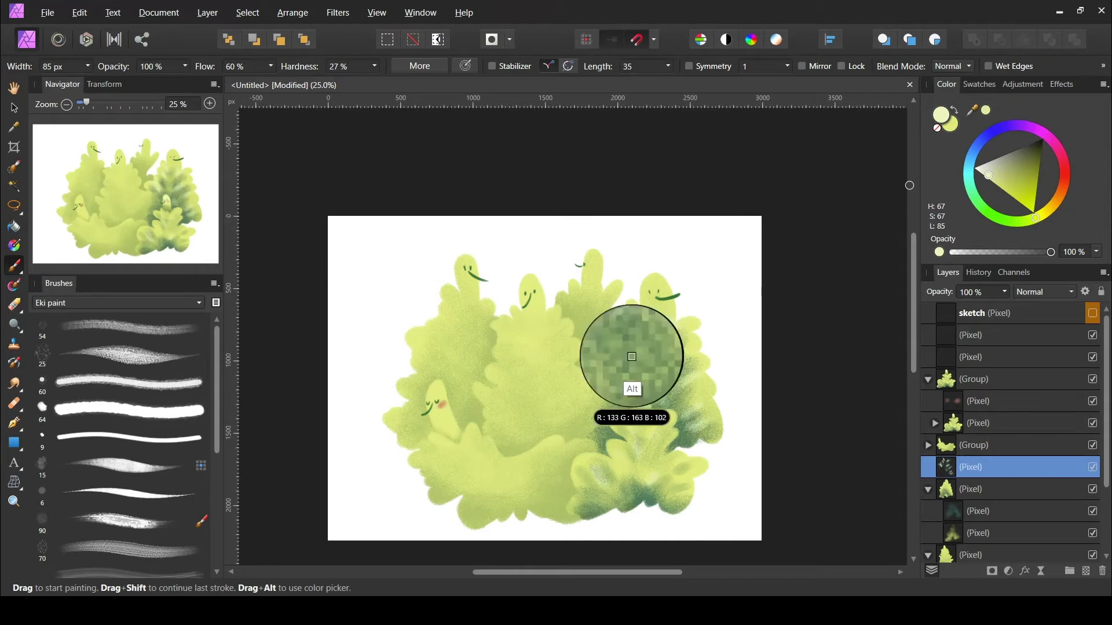
{"action": "left_click", "coordinate": [703, 355], "text": "alt"}
{"action": "left_click", "coordinate": [615, 360], "text": "alt"}
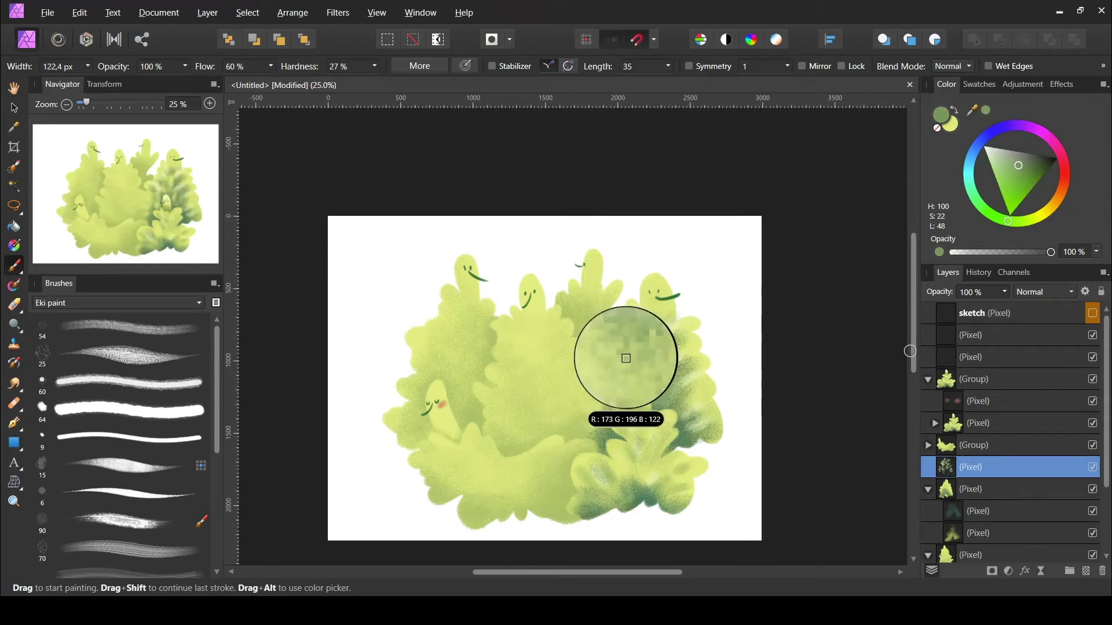
{"action": "left_click", "coordinate": [691, 330], "text": "alt"}
{"action": "left_click", "coordinate": [695, 414], "text": "alt"}
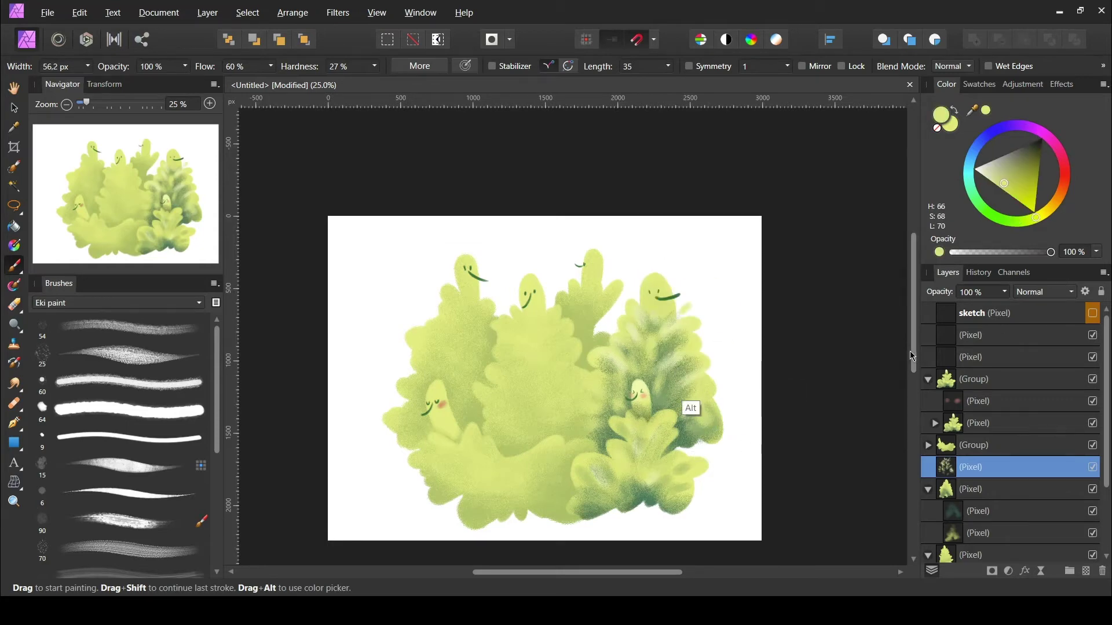
{"action": "left_click", "coordinate": [665, 387], "text": "alt"}
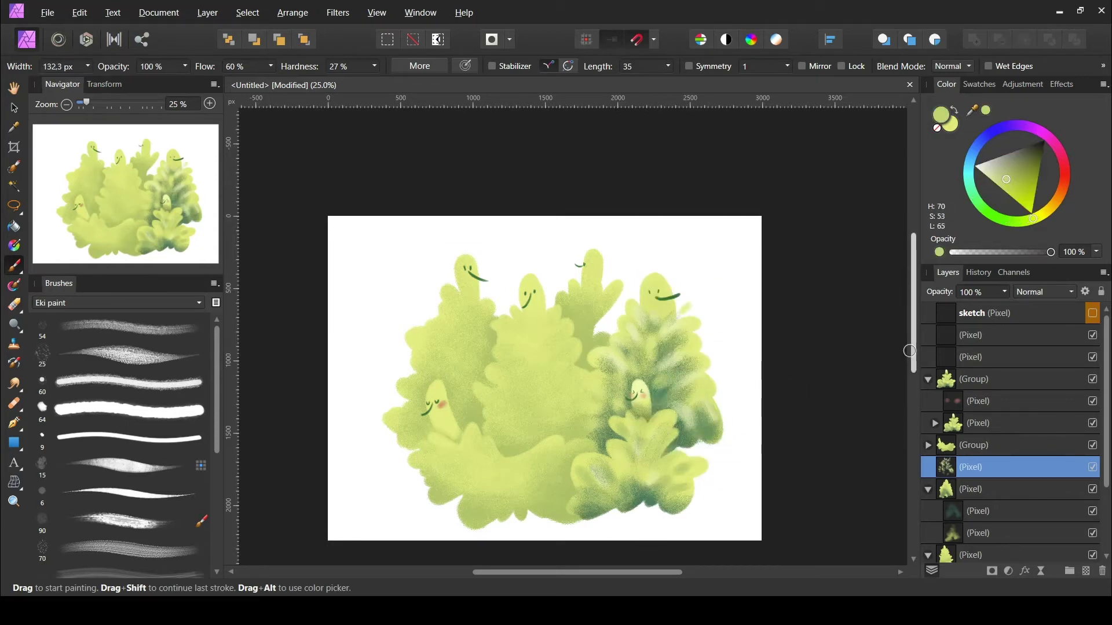
Step: Shade the bush centre in dark teal and dab light green texture on a new layer
{"action": "left_click", "coordinate": [978, 511]}
{"action": "left_click_drag", "start_coordinate": [579, 376], "coordinate": [498, 441]}
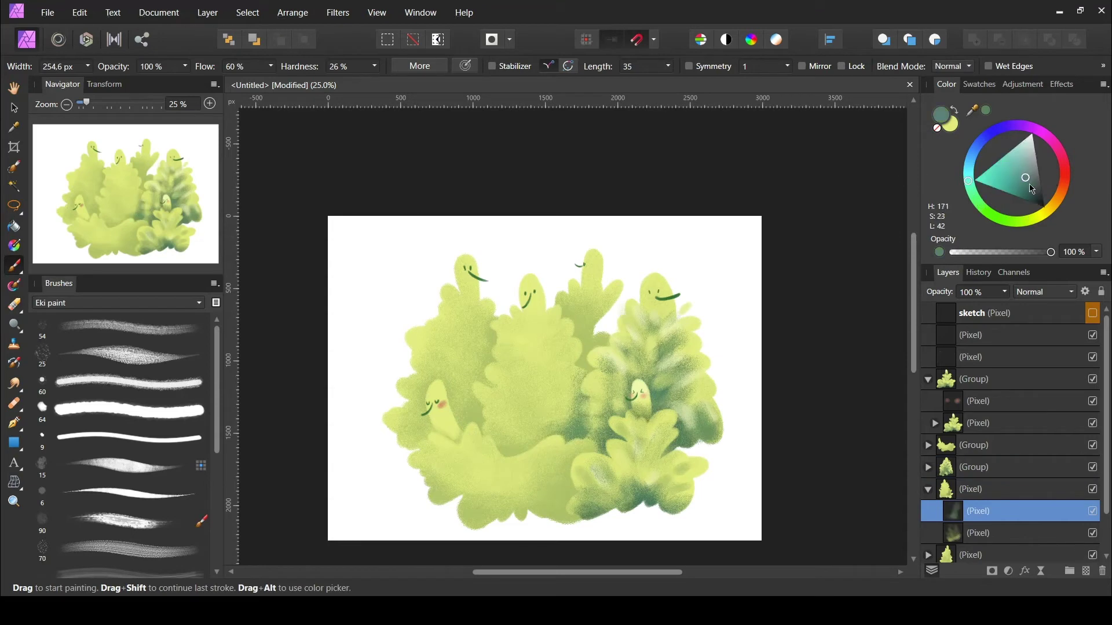
{"action": "left_click", "coordinate": [1086, 572]}
{"action": "left_click", "coordinate": [590, 324], "text": "alt"}
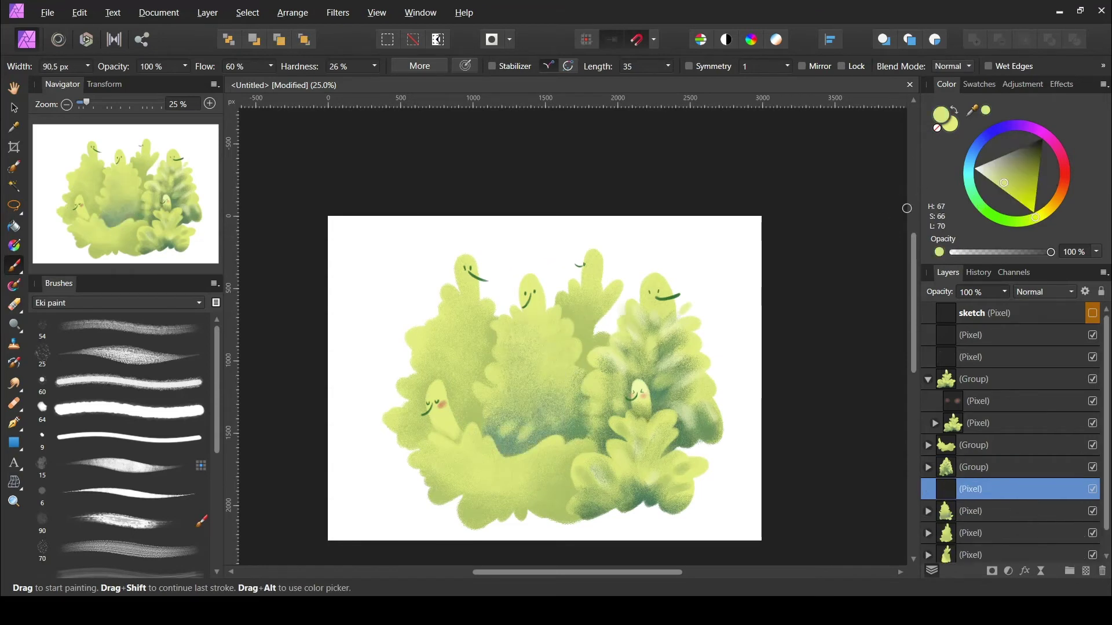
{"action": "left_click_drag", "start_coordinate": [504, 400], "coordinate": [556, 368]}
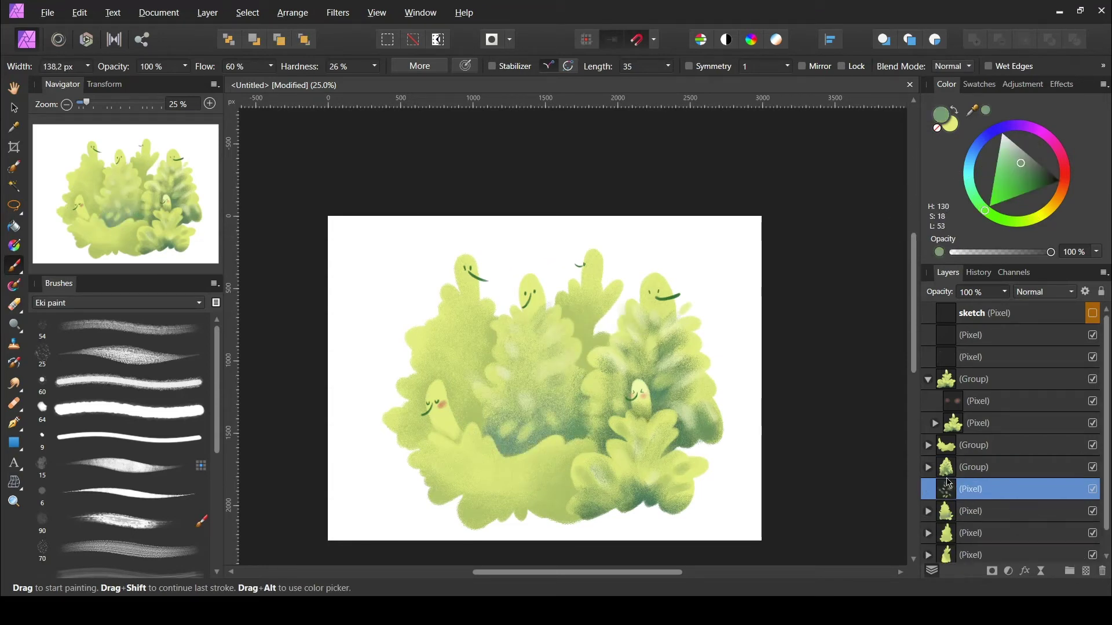
Step: Paint dark green then light yellow-green strokes on the left bush, clipping the new layer
{"action": "left_click_drag", "start_coordinate": [970, 489], "coordinate": [950, 511]}
{"action": "left_click", "coordinate": [504, 417], "text": "alt"}
{"action": "left_click_drag", "start_coordinate": [417, 434], "coordinate": [463, 400]}
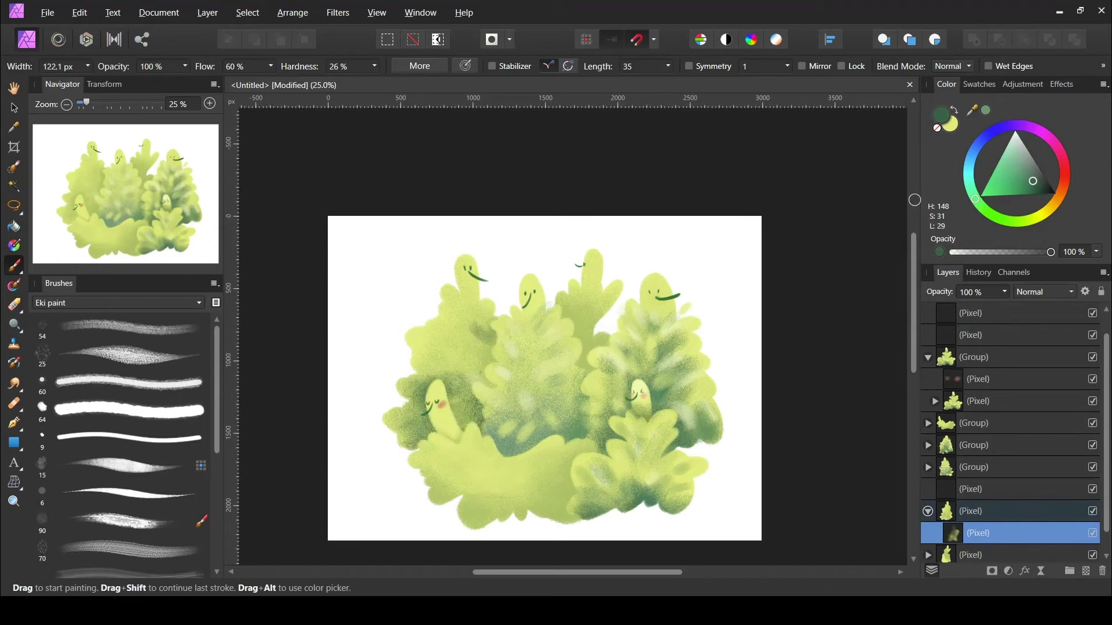
{"action": "left_click_drag", "start_coordinate": [493, 319], "coordinate": [464, 405]}
{"action": "left_click", "coordinate": [971, 489]}
{"action": "left_click", "coordinate": [435, 344], "text": "alt"}
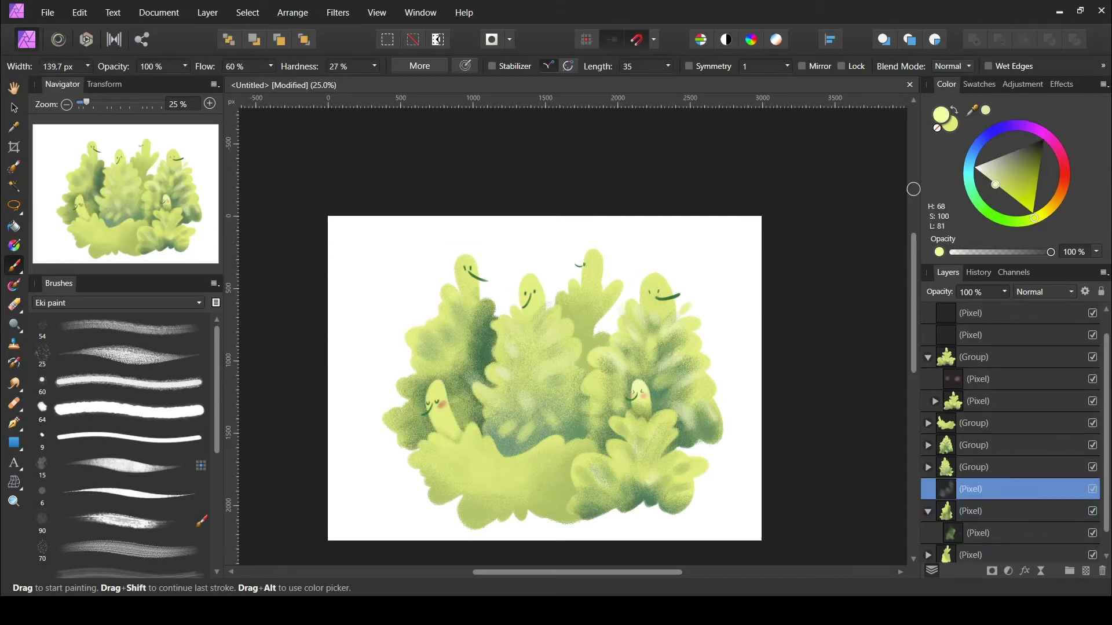
{"action": "left_click_drag", "start_coordinate": [481, 302], "coordinate": [434, 365]}
Step: Add a dark teal stroke to the middle bush, erase stray marks, darken lower foliage
{"action": "left_click", "coordinate": [978, 533]}
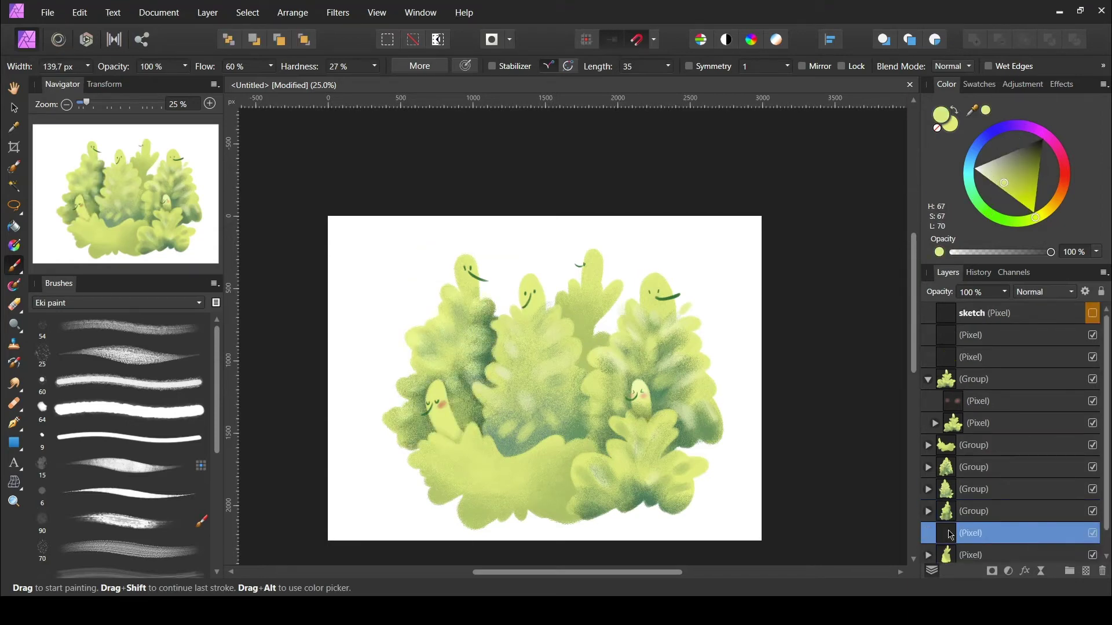
{"action": "left_click", "coordinate": [484, 367], "text": "alt"}
{"action": "left_click_drag", "start_coordinate": [603, 295], "coordinate": [581, 344]}
{"action": "left_click", "coordinate": [580, 330], "text": "alt"}
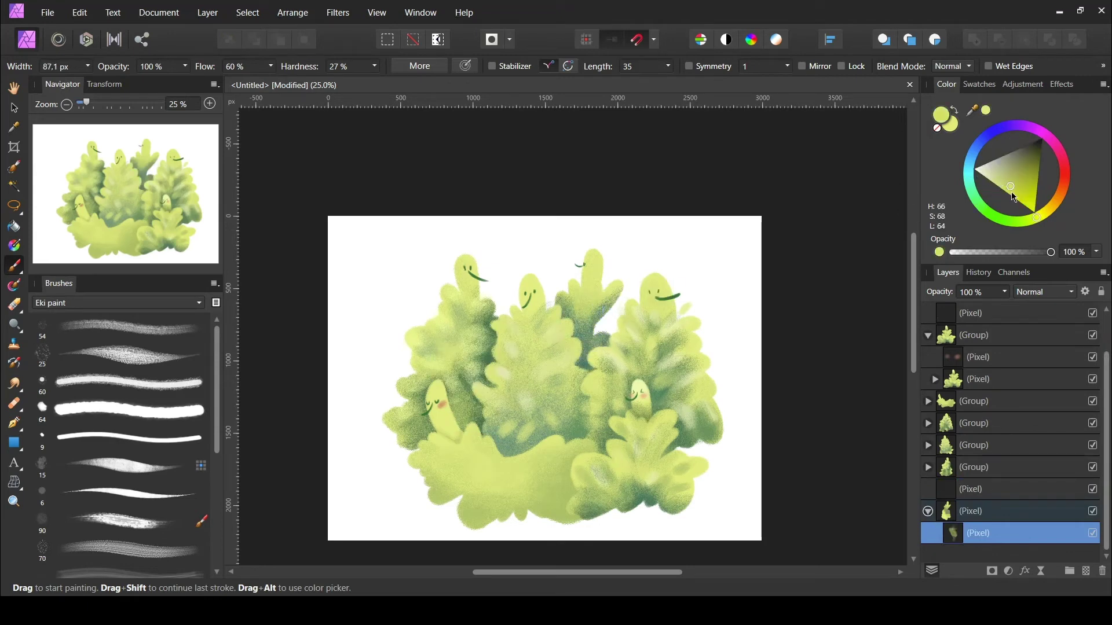
{"action": "key", "text": "e"}
{"action": "left_click", "coordinate": [1039, 461]}
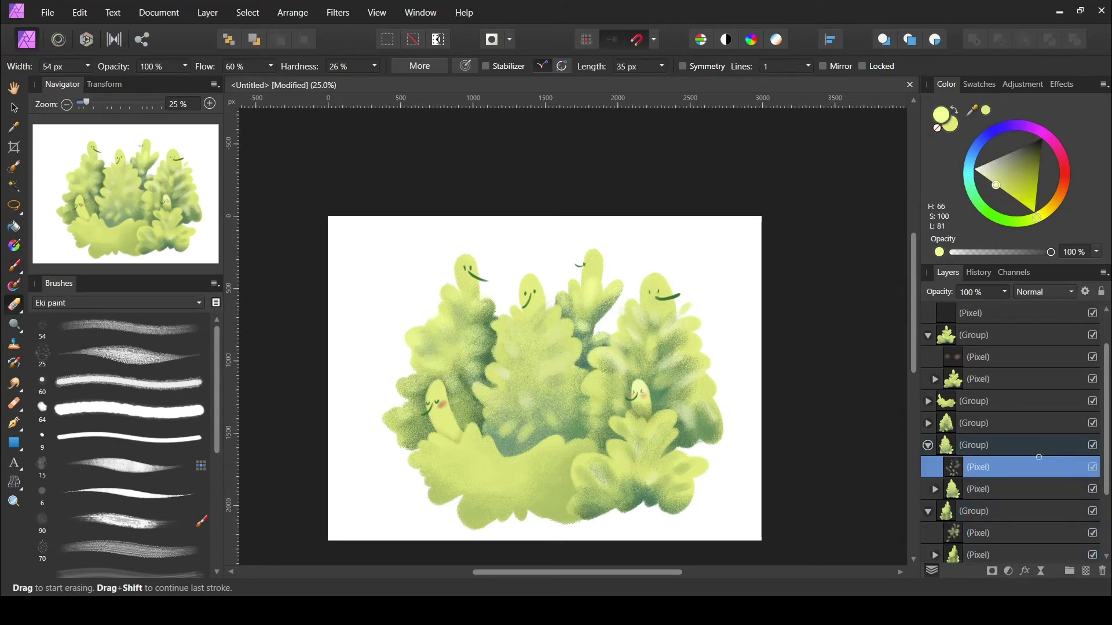
{"action": "scroll", "coordinate": [1039, 457], "scroll_direction": "up", "scroll_amount": 2}
{"action": "key", "text": "b"}
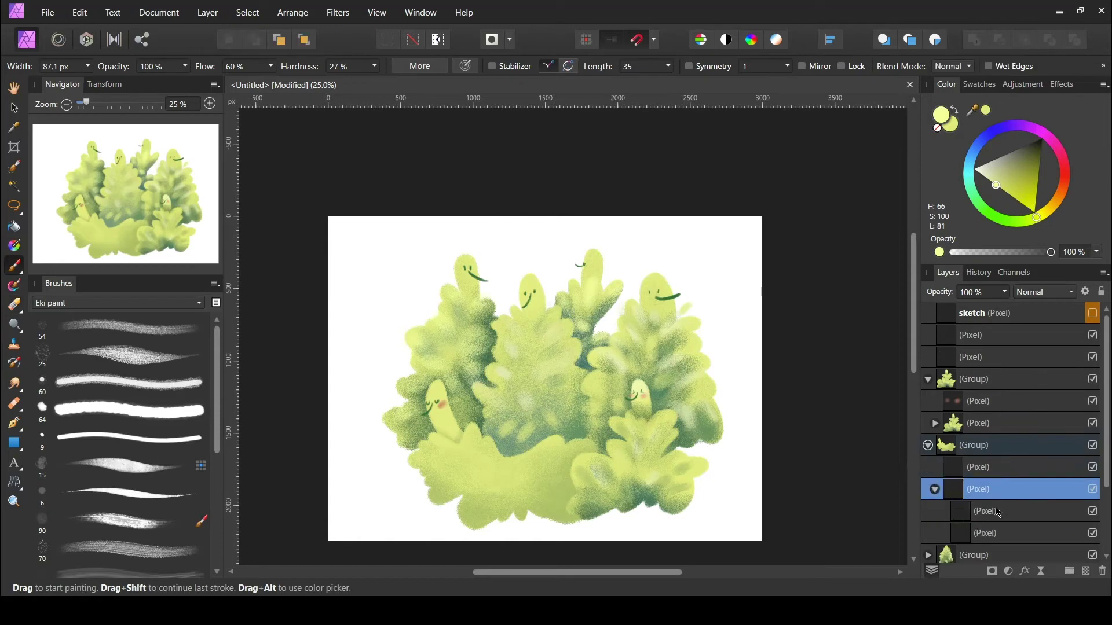
{"action": "left_click", "coordinate": [984, 511]}
{"action": "left_click_drag", "start_coordinate": [440, 463], "coordinate": [550, 510]}
Step: Select the bottom plant's inner layer and remove a stray dark dab
{"action": "left_click", "coordinate": [984, 467]}
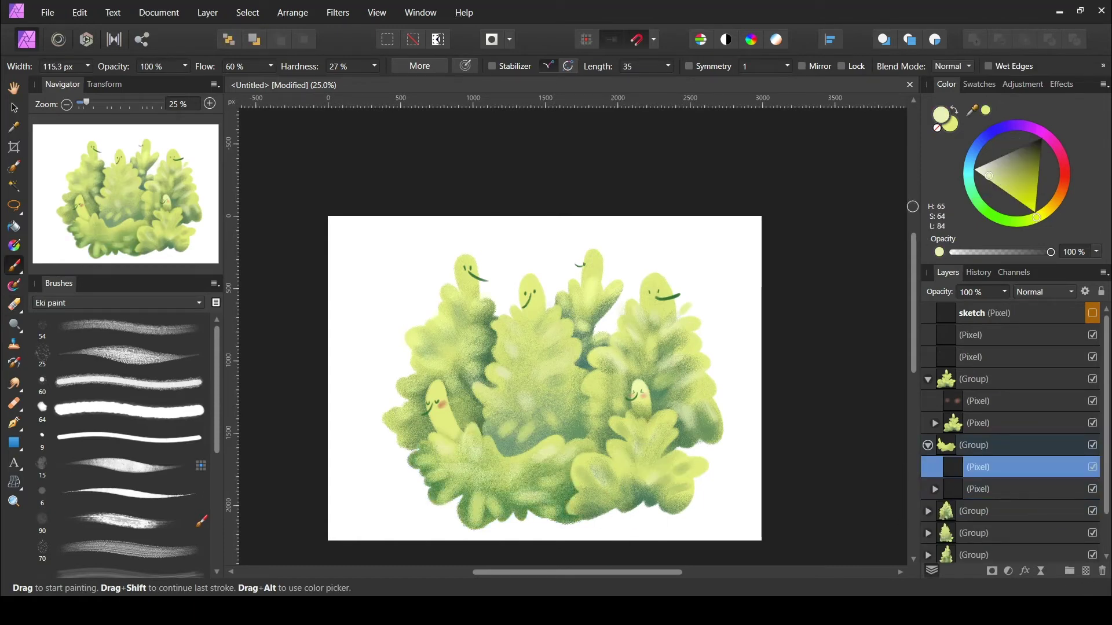
{"action": "left_click", "coordinate": [928, 445]}
{"action": "scroll", "coordinate": [1017, 492], "scroll_direction": "down", "scroll_amount": 2}
{"action": "left_click", "coordinate": [985, 533]}
{"action": "left_click", "coordinate": [589, 284], "text": "alt"}
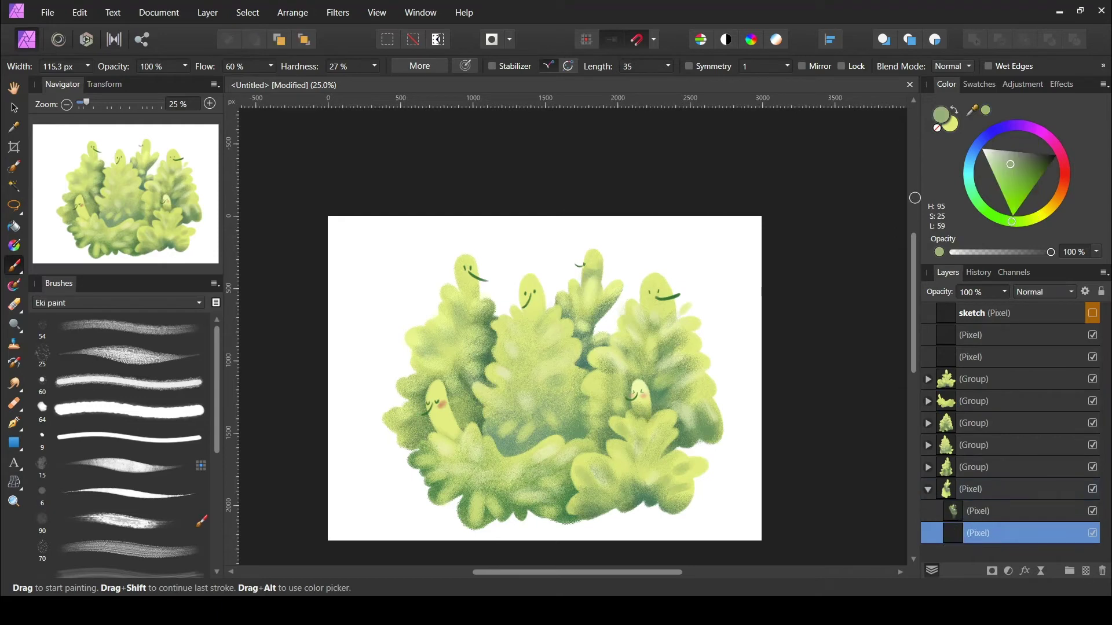
{"action": "key", "text": "e"}
{"action": "key", "text": "ctrl+z"}
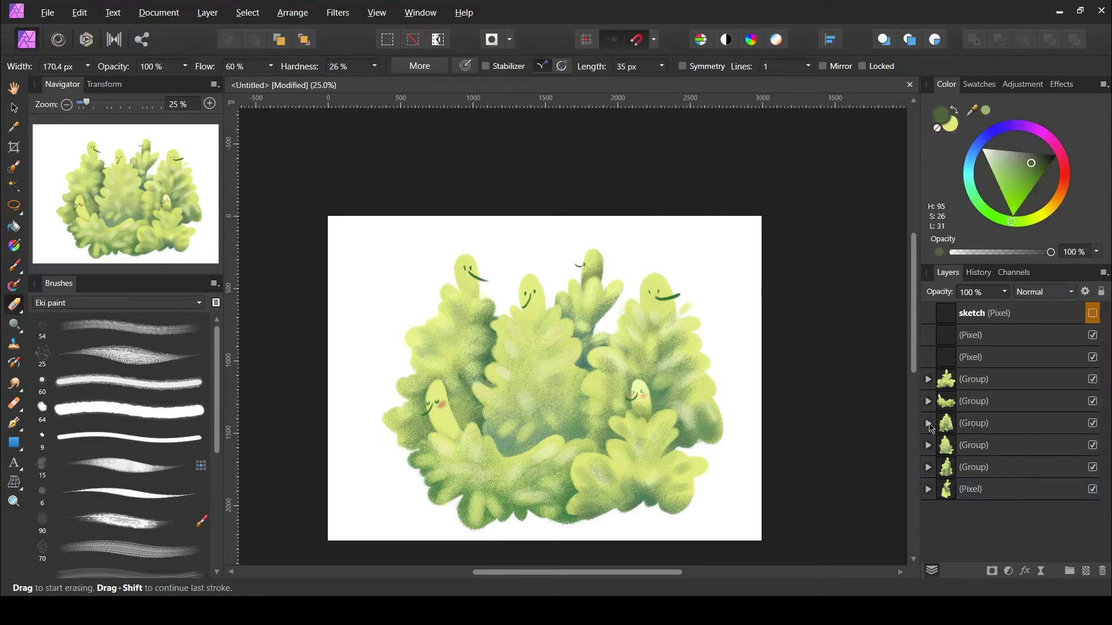
Step: Check the right plant's layers and shrink the eraser on another plant's child layer
{"action": "left_click", "coordinate": [928, 424]}
{"action": "left_click", "coordinate": [1092, 423]}
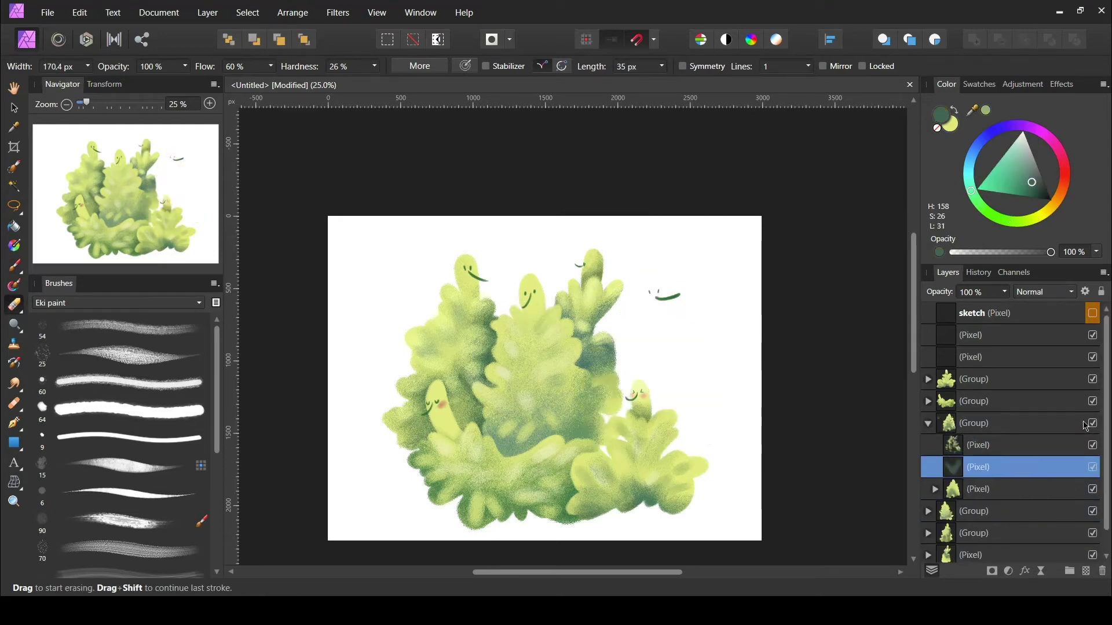
{"action": "left_click", "coordinate": [929, 423]}
{"action": "left_click", "coordinate": [928, 446]}
{"action": "left_click", "coordinate": [934, 489]}
{"action": "left_click", "coordinate": [984, 511]}
{"action": "left_click_drag", "start_coordinate": [533, 344], "coordinate": [909, 448]}
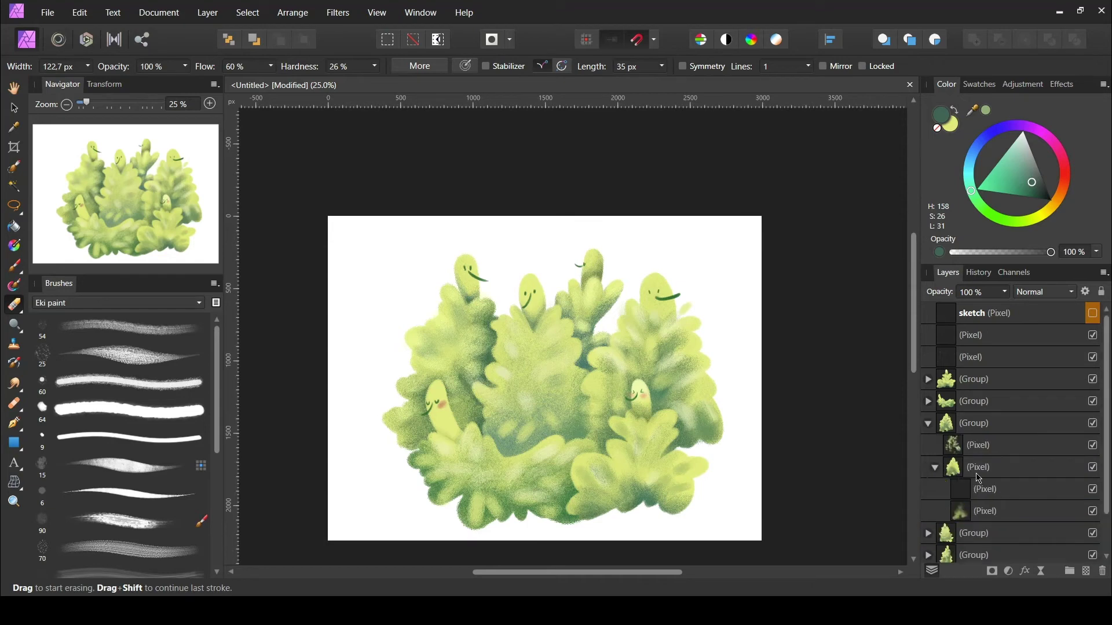
{"action": "left_click_drag", "start_coordinate": [914, 416], "coordinate": [914, 416]}
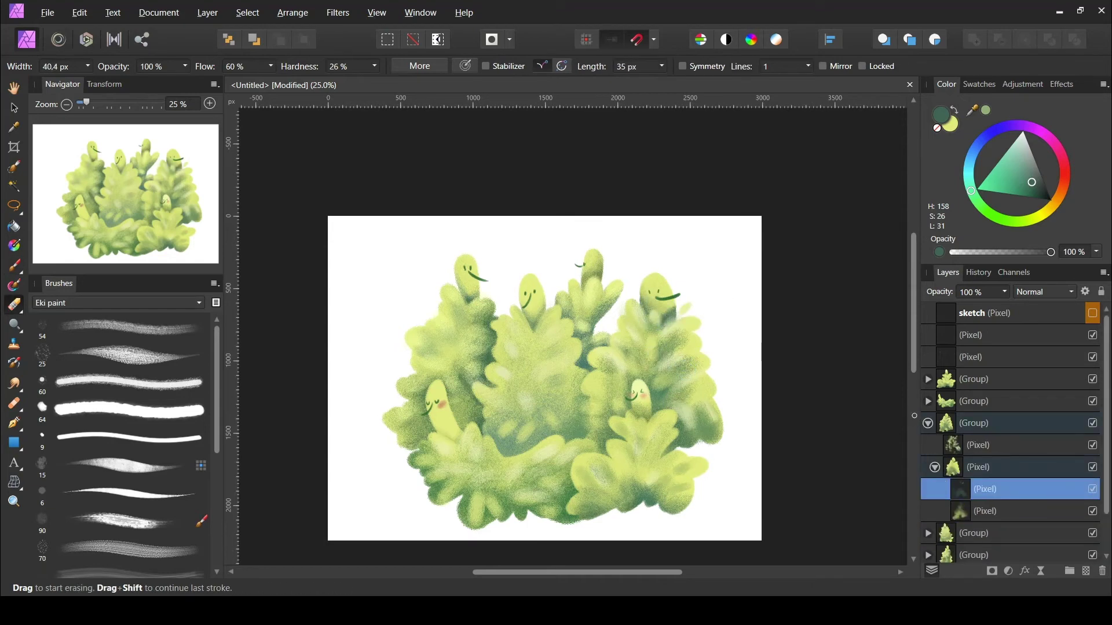
Step: Gather all the plant layers into a single group with Ctrl+G
{"action": "key", "text": "e"}
{"action": "key", "text": "b"}
{"action": "left_click", "coordinate": [981, 437]}
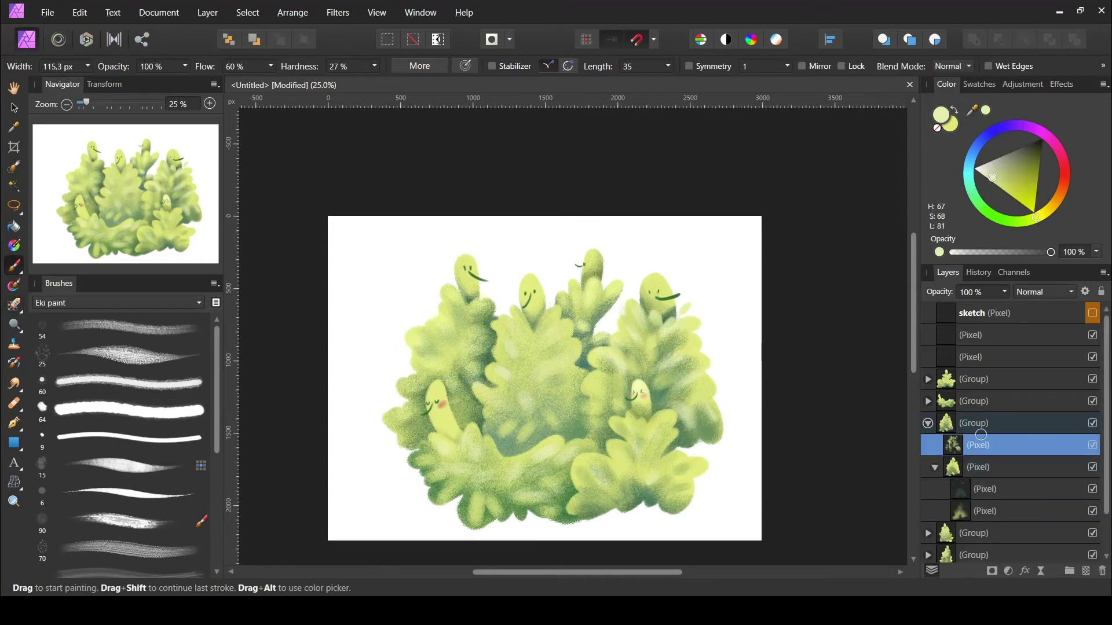
{"action": "key", "text": "e"}
{"action": "key", "text": "ctrl+g"}
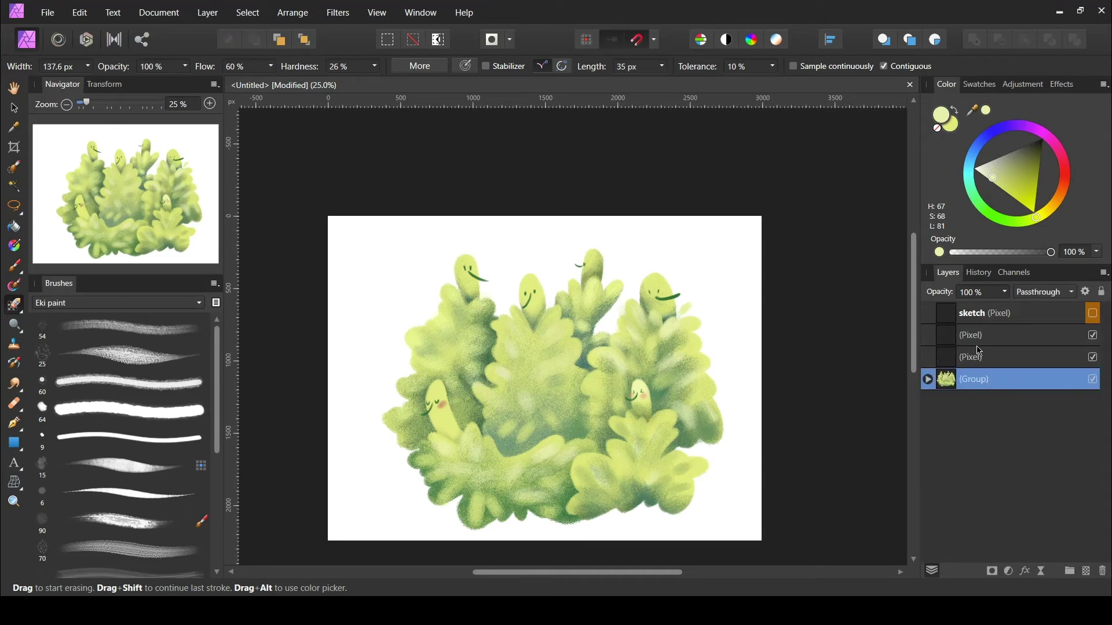
Step: Select the Vernice 2 brush on the glow layer with an orange colour, and adjust its size
{"action": "double_click", "coordinate": [1060, 335]}
{"action": "key", "text": "Return"}
{"action": "left_click", "coordinate": [14, 266]}
{"action": "double_click", "coordinate": [128, 327]}
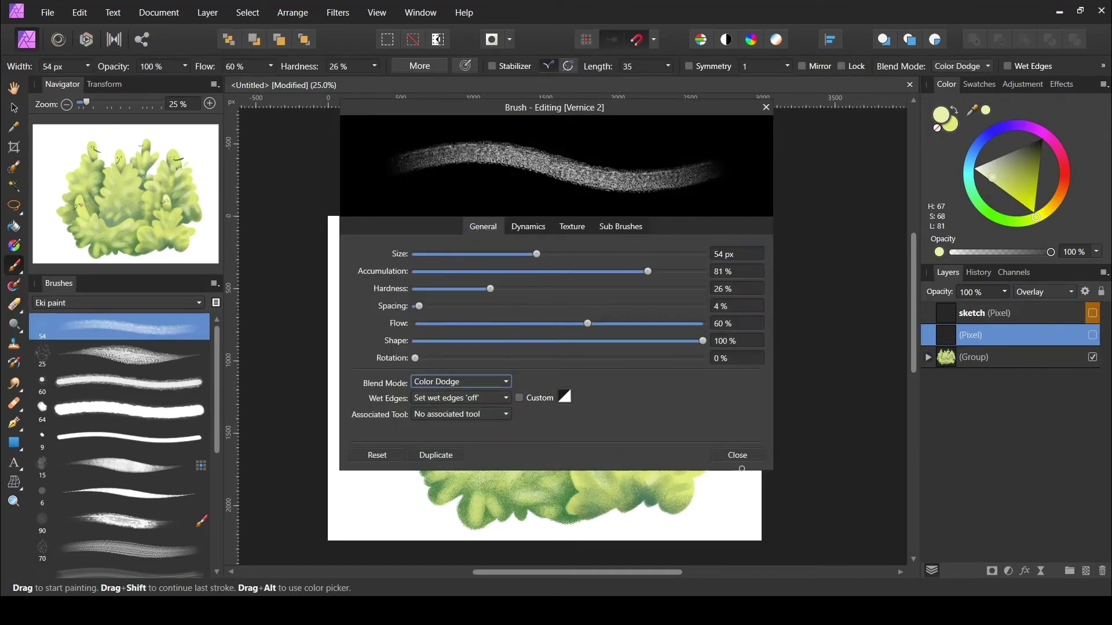
{"action": "left_click", "coordinate": [735, 454]}
{"action": "left_click", "coordinate": [965, 357]}
{"action": "left_click", "coordinate": [996, 335]}
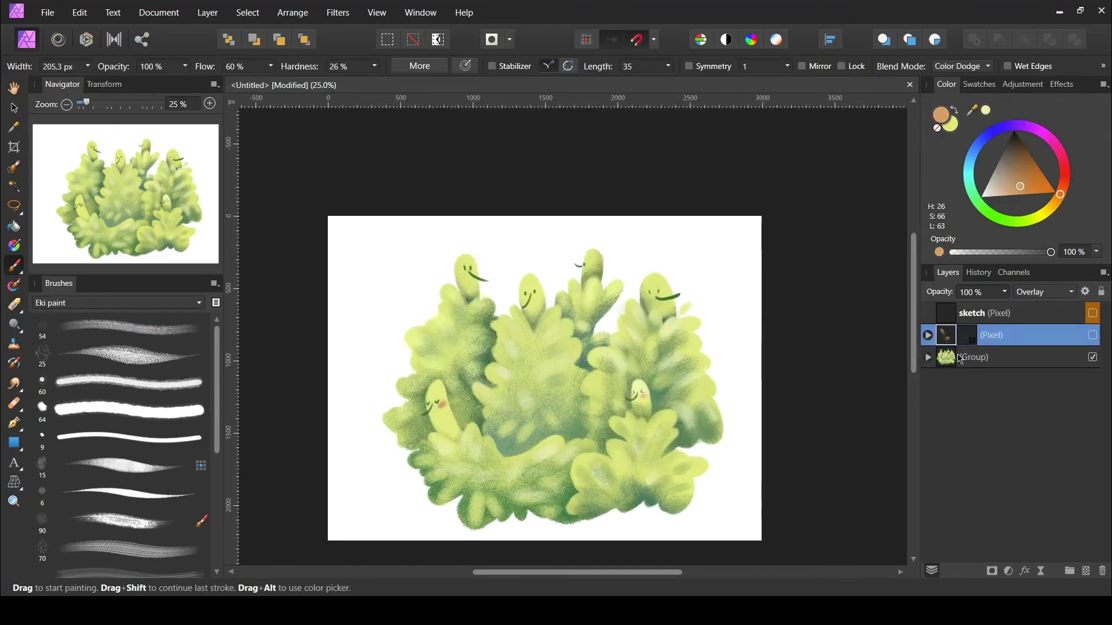
{"action": "left_click", "coordinate": [928, 335]}
{"action": "key", "text": "bracketleft"}
{"action": "key", "text": "bracketleft"}
{"action": "key", "text": "bracketleft"}
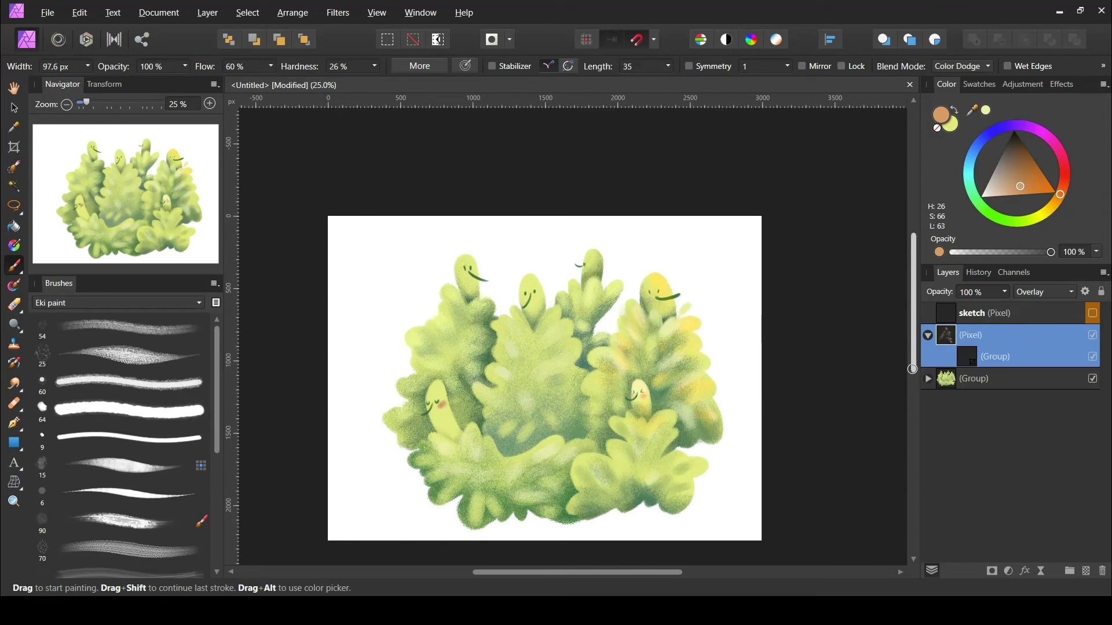
{"action": "key", "text": "bracketright"}
{"action": "key", "text": "bracketright"}
{"action": "key", "text": "bracketright"}
{"action": "key", "text": "bracketright"}
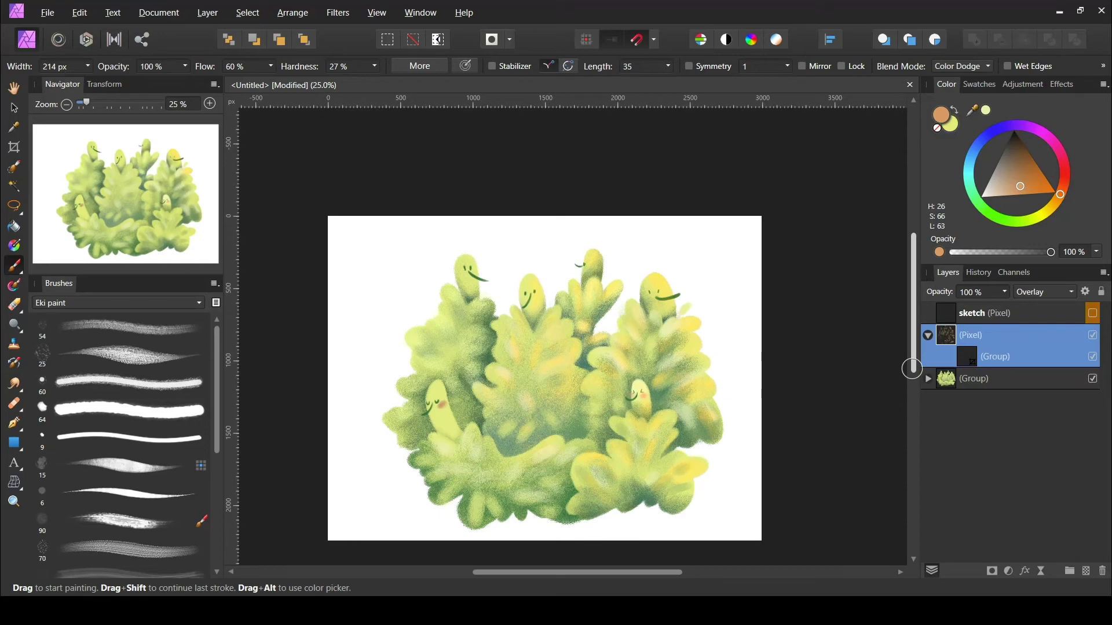
Step: Add a new blended layer and paint darker shading on the bush's right side
{"action": "key", "text": "ctrl+shift+n"}
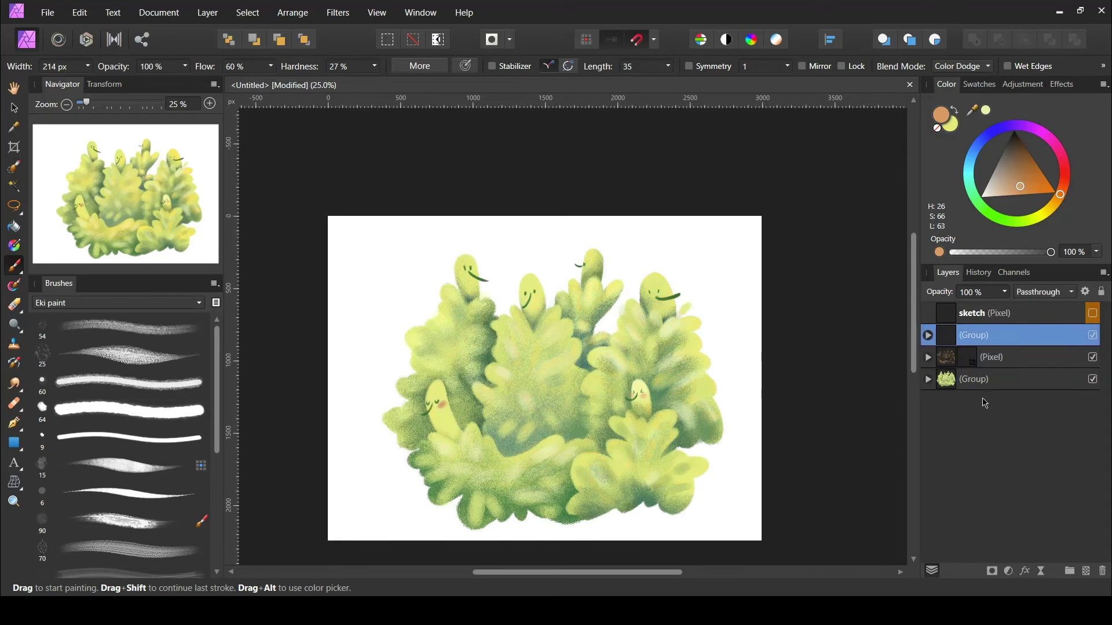
{"action": "left_click", "coordinate": [1042, 292]}
{"action": "left_click", "coordinate": [994, 202]}
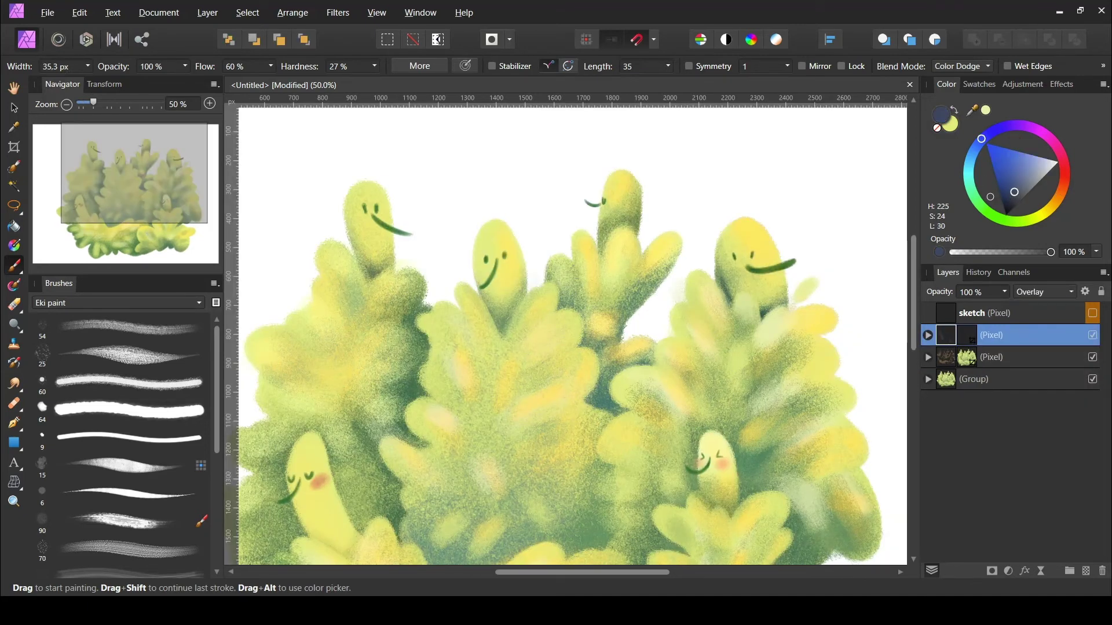
{"action": "scroll", "coordinate": [572, 336], "scroll_direction": "down", "scroll_amount": 2}
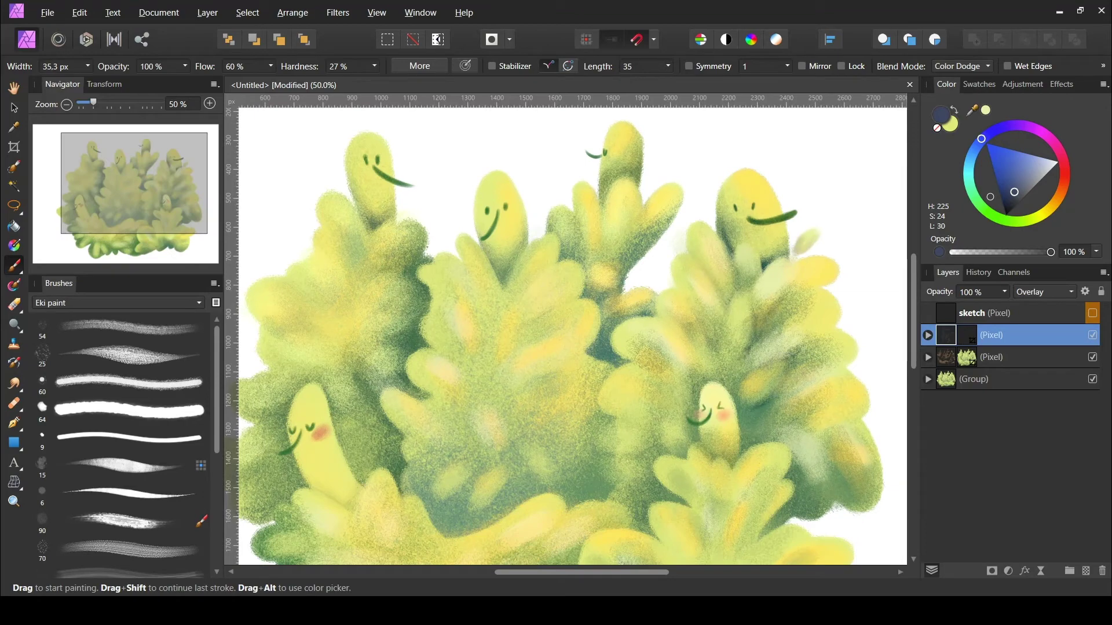
{"action": "left_click_drag", "start_coordinate": [808, 498], "coordinate": [847, 460]}
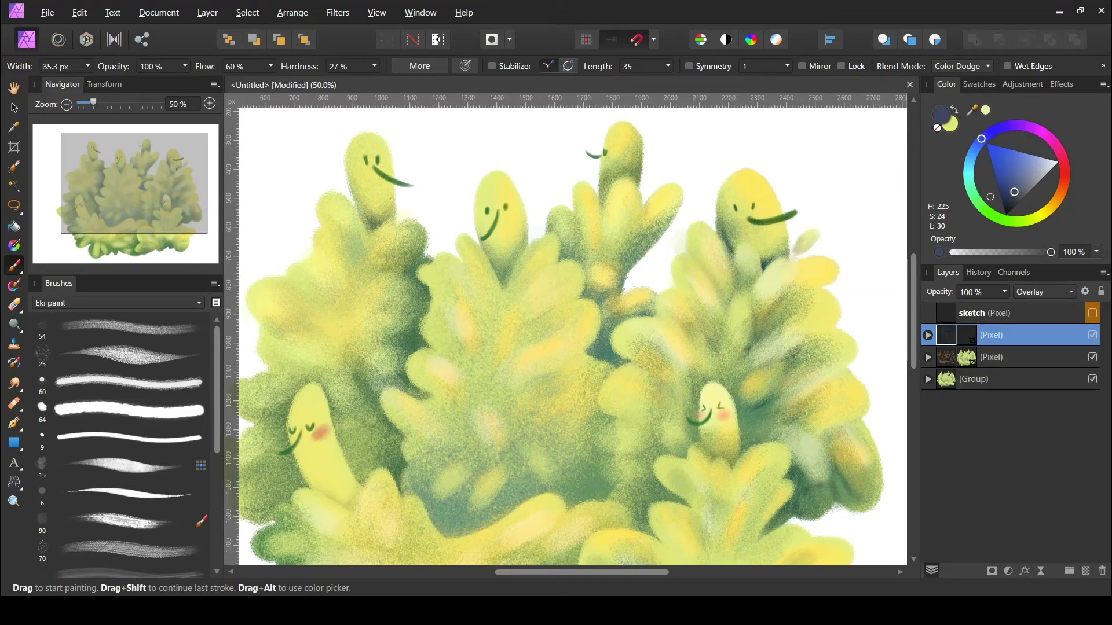
Step: Mix a muted dark purple, then settle on dark blue, with a resized brush
{"action": "key", "text": "["}
{"action": "scroll", "coordinate": [654, 489], "scroll_direction": "down", "scroll_amount": 6}
{"action": "left_click_drag", "start_coordinate": [981, 139], "coordinate": [1024, 125]}
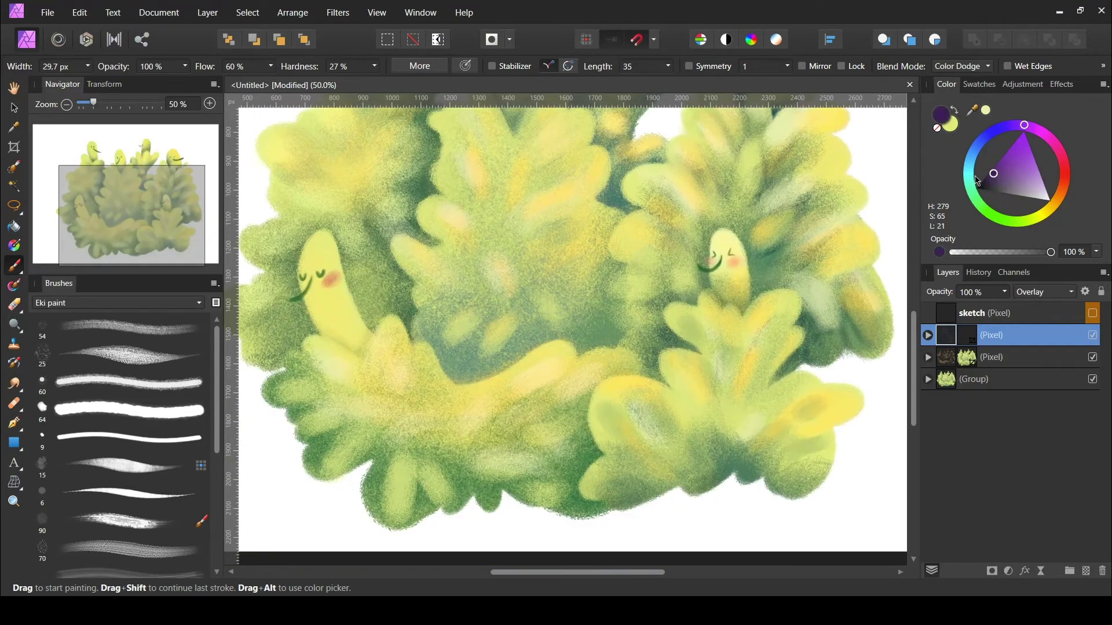
{"action": "left_click_drag", "start_coordinate": [996, 176], "coordinate": [993, 184]}
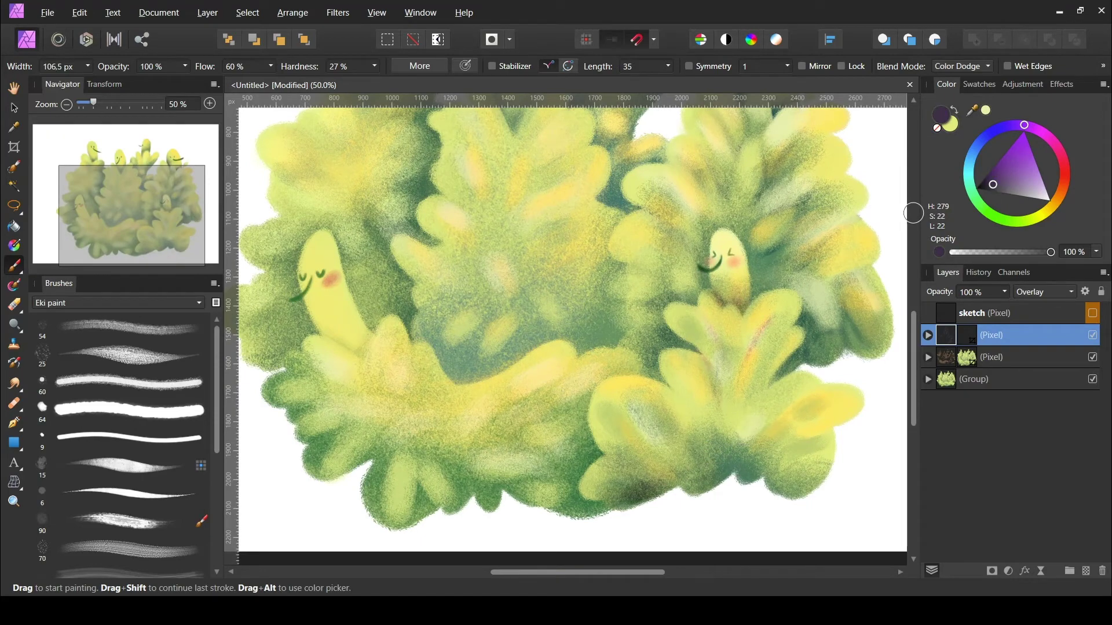
{"action": "key", "text": "bracketright"}
{"action": "key", "text": "bracketright"}
{"action": "key", "text": "bracketright"}
{"action": "left_click", "coordinate": [987, 133]}
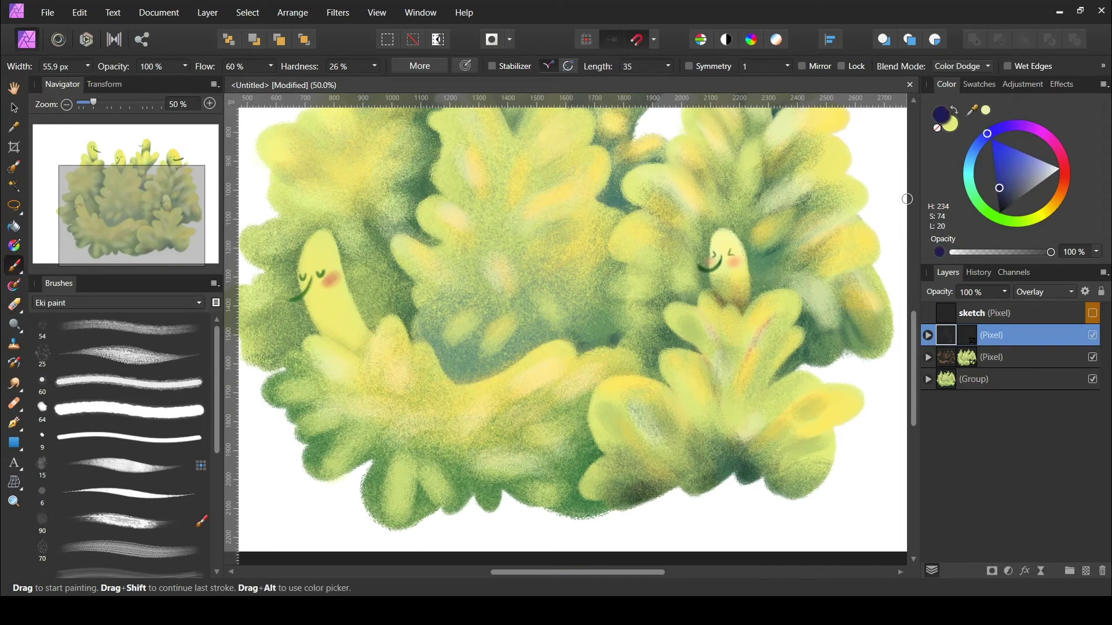
Step: Paint dark blue shadows into the bush's centre and between leaves, then zoom out
{"action": "left_click_drag", "start_coordinate": [619, 348], "coordinate": [571, 307]}
{"action": "key", "text": "bracketleft"}
{"action": "left_click_drag", "start_coordinate": [614, 212], "coordinate": [570, 342]}
{"action": "left_click_drag", "start_coordinate": [422, 388], "coordinate": [550, 327]}
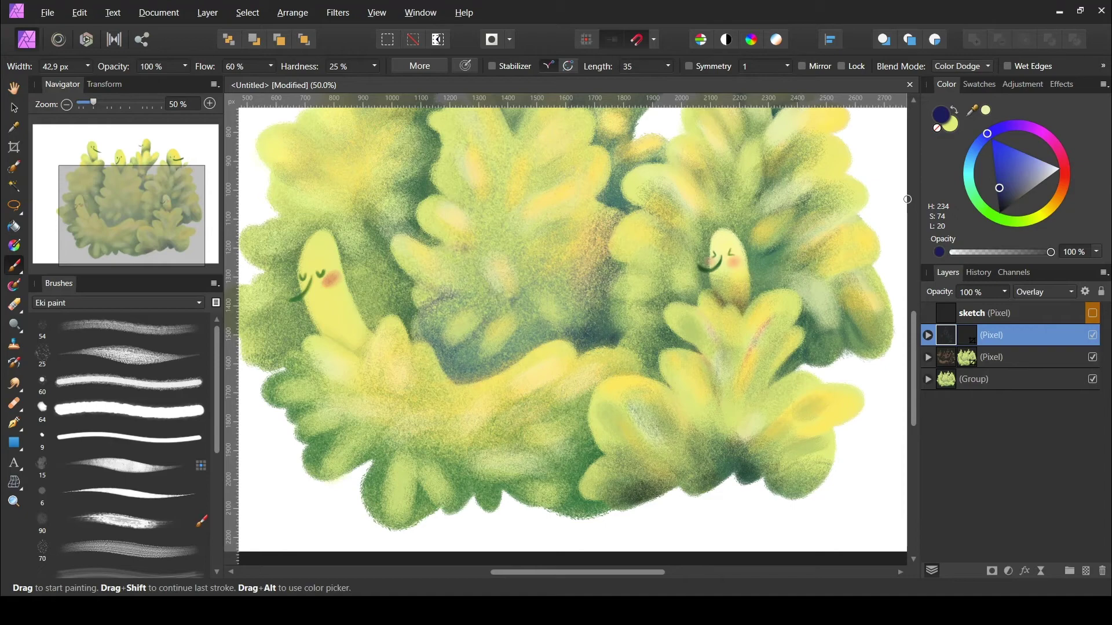
{"action": "key", "text": "ctrl+minus"}
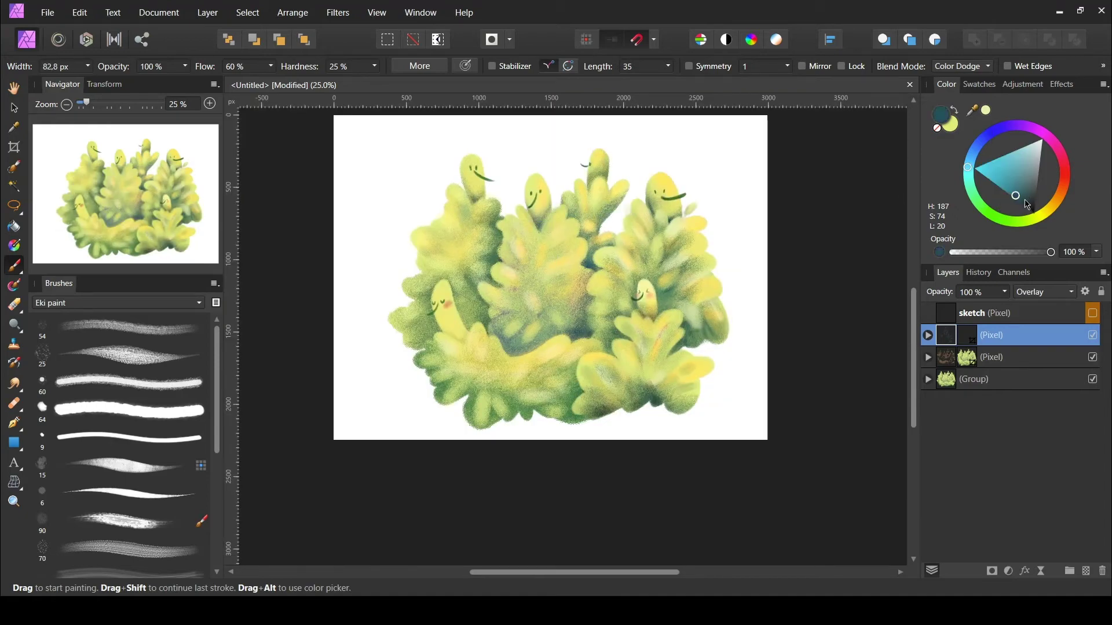
Step: Switch the colour from dark teal to blue and pan around to inspect the shading
{"action": "left_click", "coordinate": [967, 168]}
{"action": "left_click", "coordinate": [1024, 199]}
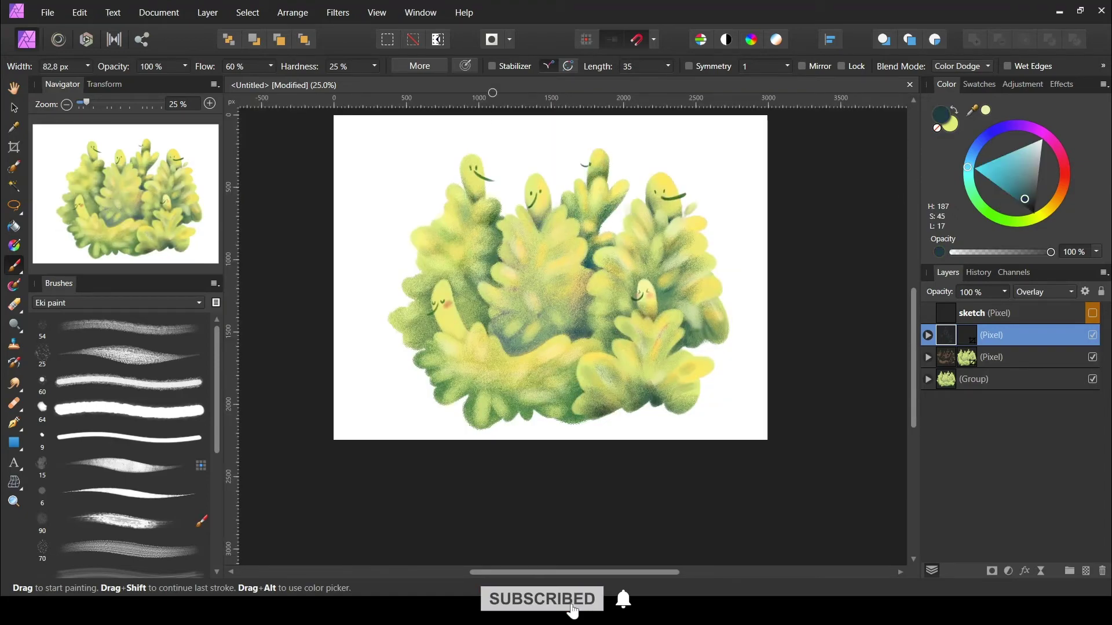
{"action": "left_click", "coordinate": [983, 137]}
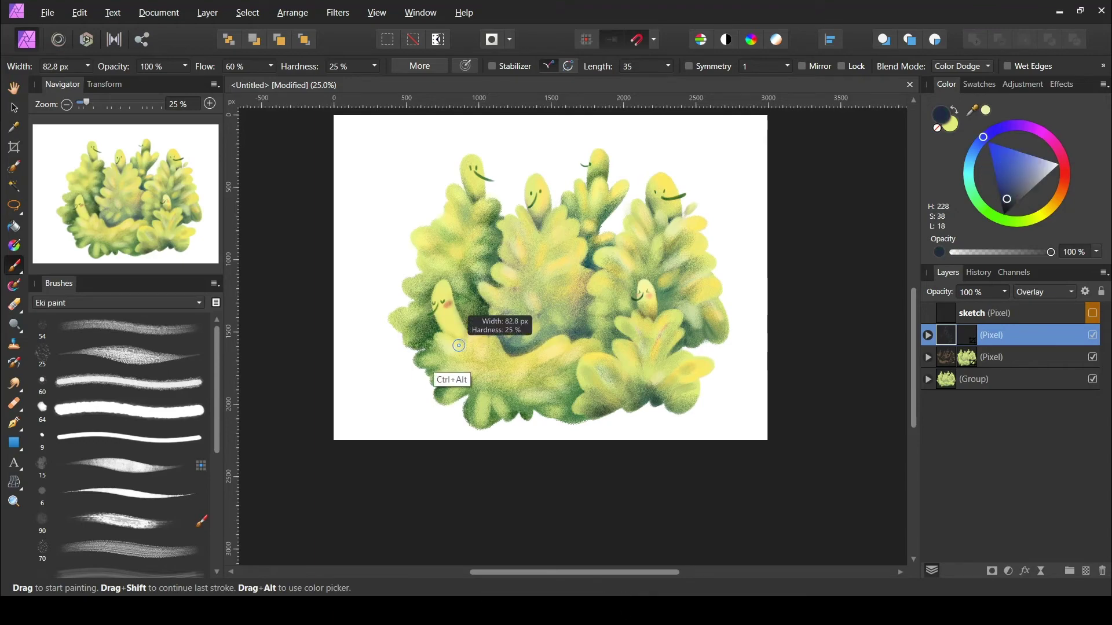
{"action": "scroll", "coordinate": [473, 331], "scroll_direction": "up", "scroll_amount": 3, "text": "ctrl"}
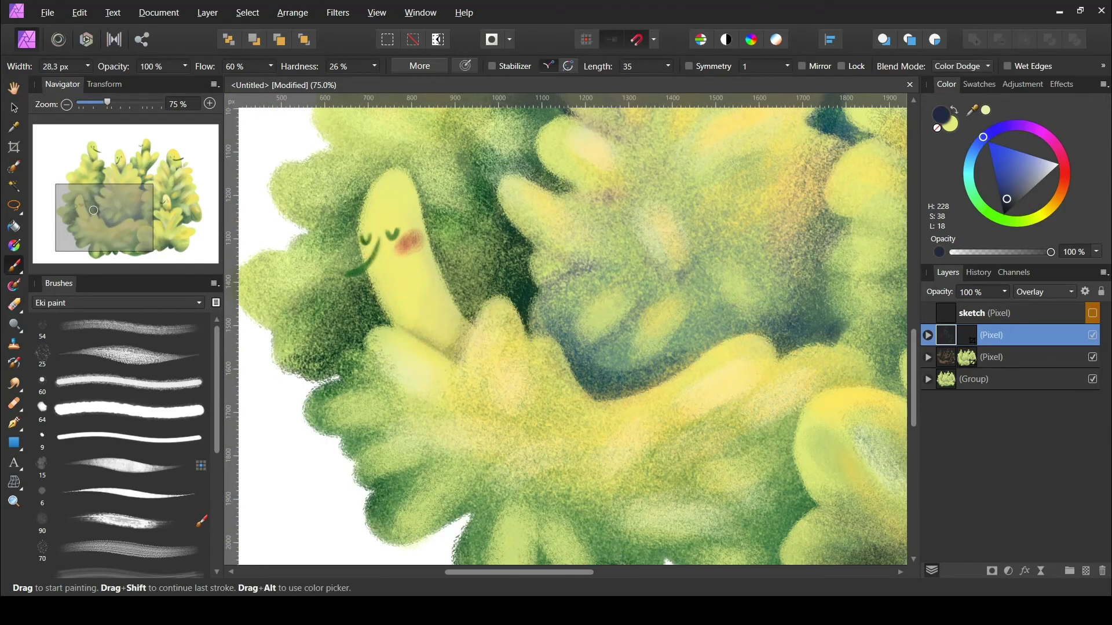
{"action": "scroll", "coordinate": [93, 211], "scroll_direction": "down", "scroll_amount": 2}
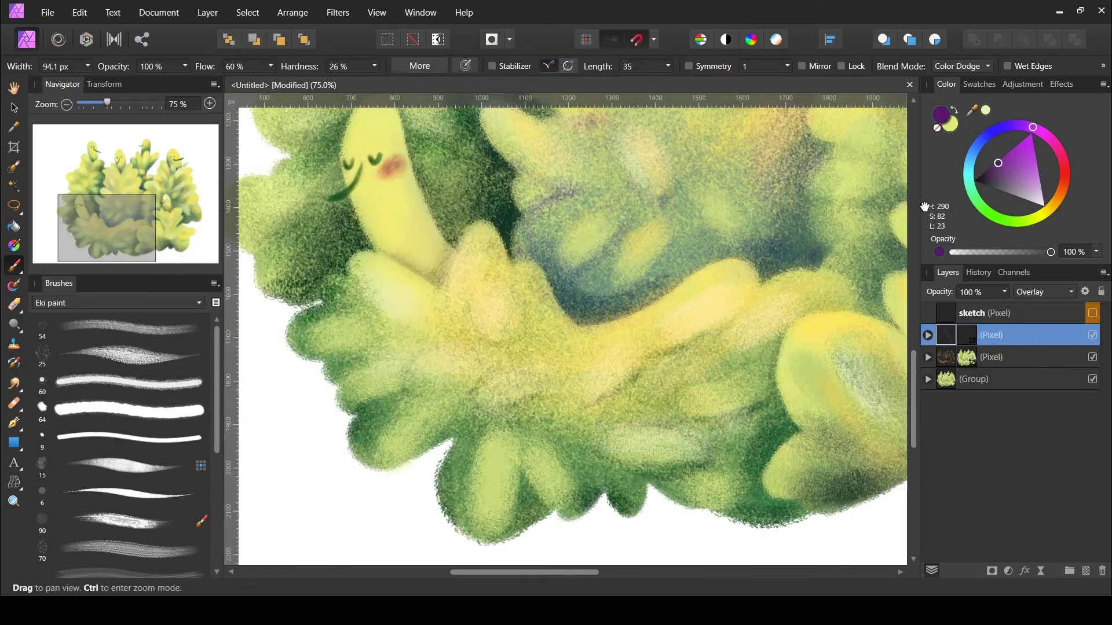
{"action": "left_click_drag", "start_coordinate": [93, 211], "coordinate": [90, 208]}
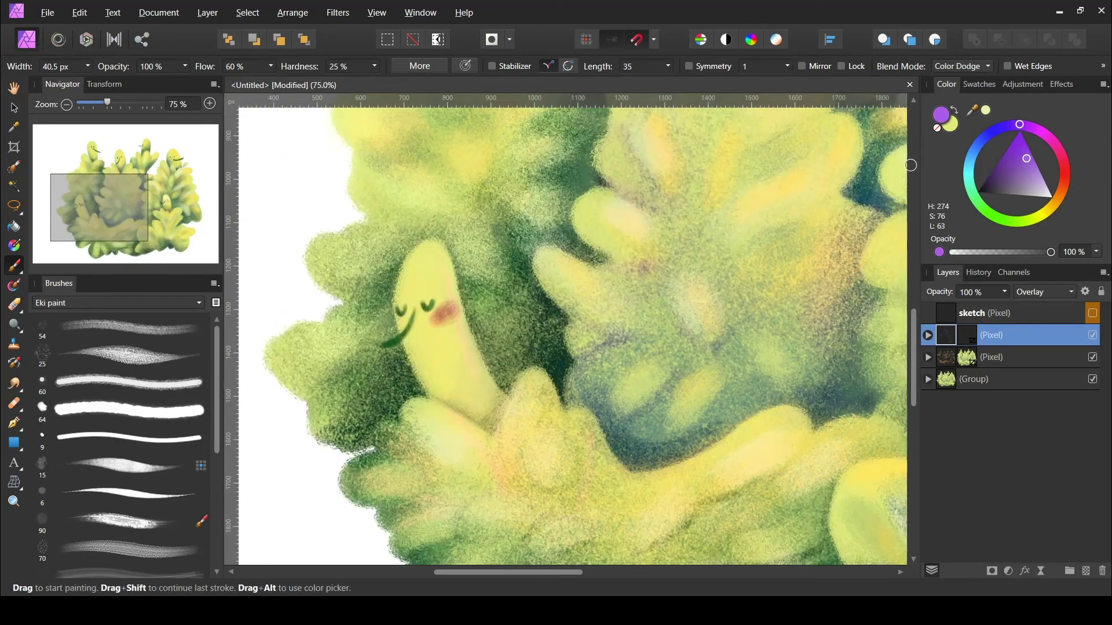
{"action": "scroll", "coordinate": [458, 357], "scroll_direction": "up", "scroll_amount": 5}
{"action": "scroll", "coordinate": [579, 336], "scroll_direction": "right", "scroll_amount": 5}
{"action": "scroll", "coordinate": [913, 168], "scroll_direction": "down", "scroll_amount": 5}
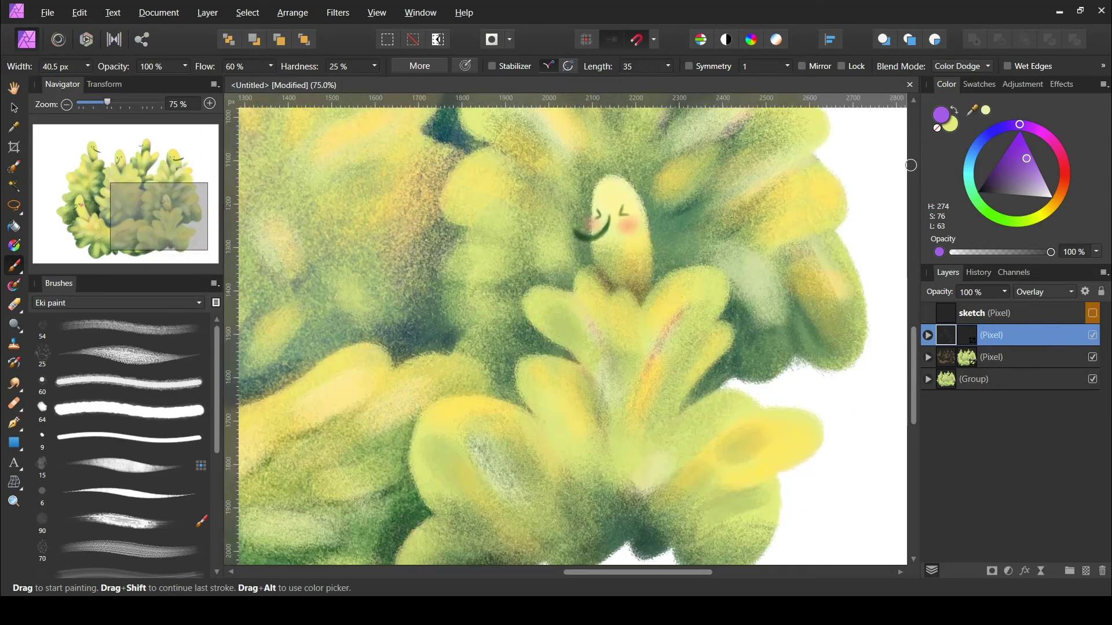
{"action": "scroll", "coordinate": [911, 165], "scroll_direction": "down", "scroll_amount": 5}
Step: Fit the view, add a new empty pixel layer, and load a teal colour
{"action": "key", "text": "ctrl+0"}
{"action": "key", "text": "ctrl+shift+n"}
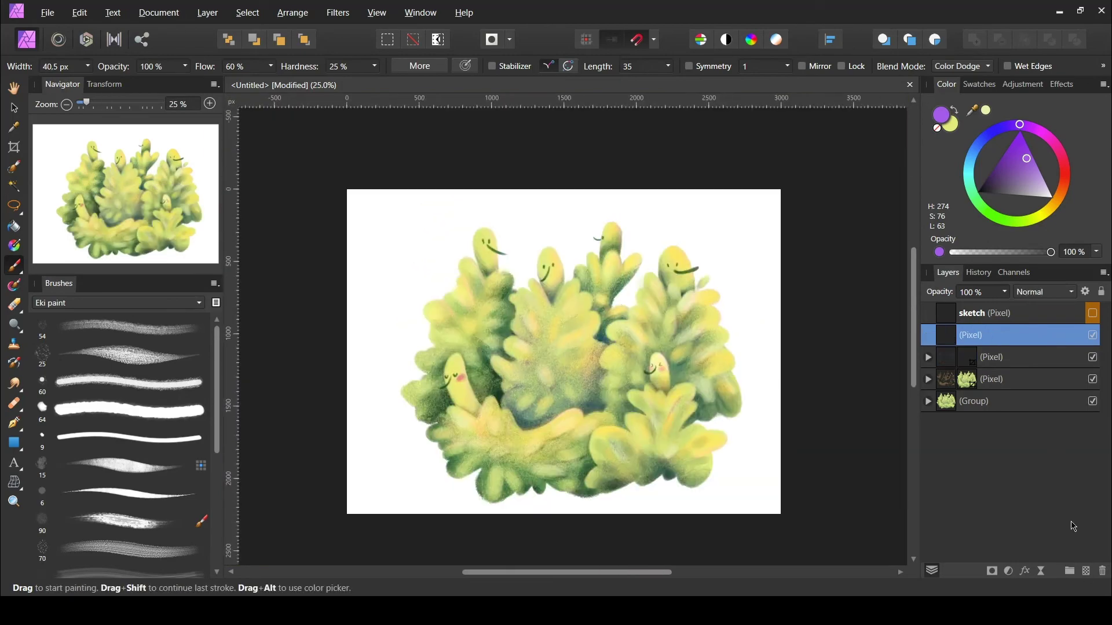
{"action": "left_click", "coordinate": [1011, 180]}
Step: Sketch thin scribbled lines over the centre bush and set the layer to Color Dodge
{"action": "left_click", "coordinate": [127, 493]}
{"action": "key", "text": "ctrl+plus"}
{"action": "left_click_drag", "start_coordinate": [492, 243], "coordinate": [509, 313]}
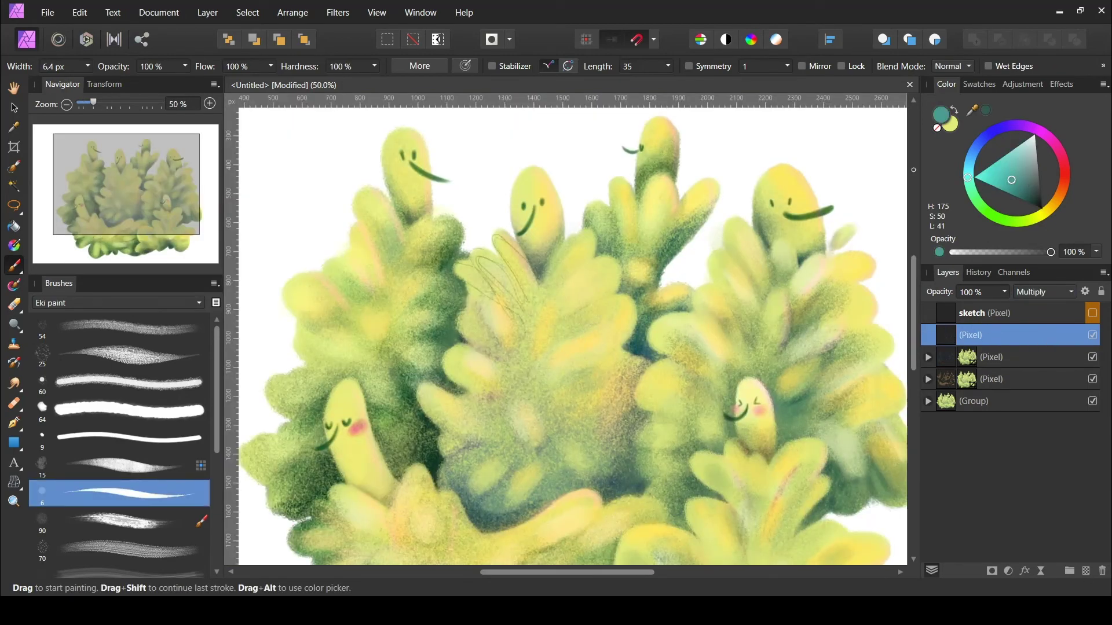
{"action": "left_click", "coordinate": [1043, 291]}
{"action": "left_click", "coordinate": [1036, 463]}
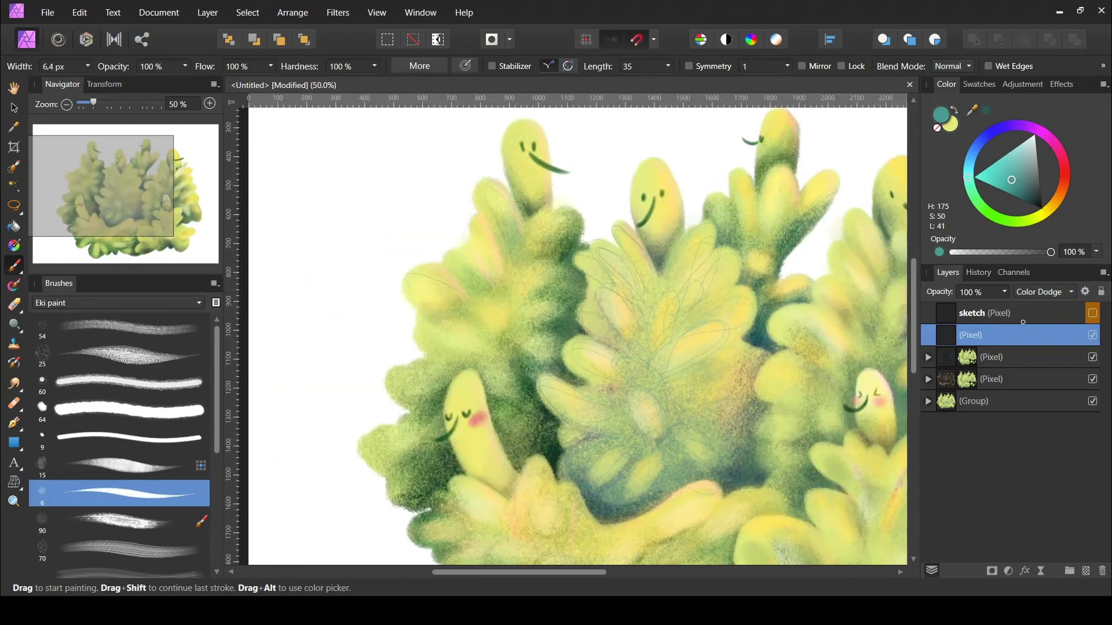
Step: Choose a large soft brush and a muted blue-grey colour
{"action": "left_click", "coordinate": [1042, 292]}
{"action": "scroll", "coordinate": [116, 440], "scroll_direction": "down", "scroll_amount": 5}
{"action": "left_click", "coordinate": [127, 504]}
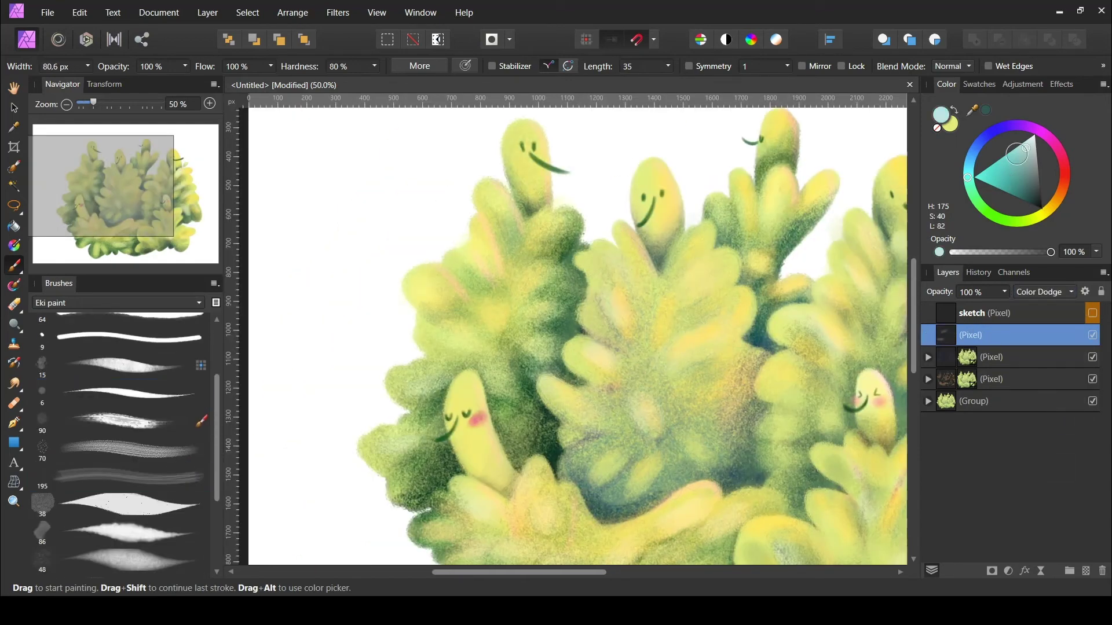
{"action": "left_click", "coordinate": [1020, 160]}
{"action": "scroll", "coordinate": [579, 347], "scroll_direction": "down", "scroll_amount": 3}
{"action": "left_click", "coordinate": [980, 140]}
{"action": "left_click", "coordinate": [1036, 167]}
{"action": "scroll", "coordinate": [913, 243], "scroll_direction": "up", "scroll_amount": 4}
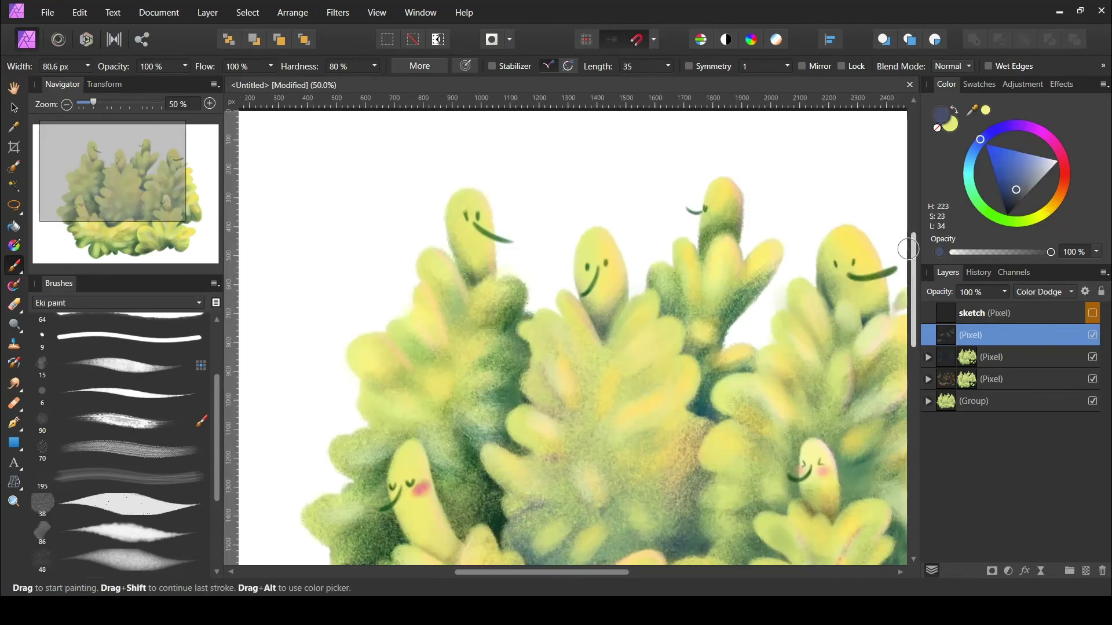
Step: Tint the leaves yellow-green with the textured 70 px brush and hide the sketch layer
{"action": "left_click", "coordinate": [143, 458]}
{"action": "left_click", "coordinate": [1006, 154]}
{"action": "left_click_drag", "start_coordinate": [666, 522], "coordinate": [764, 440]}
{"action": "key", "text": "ctrl+minus"}
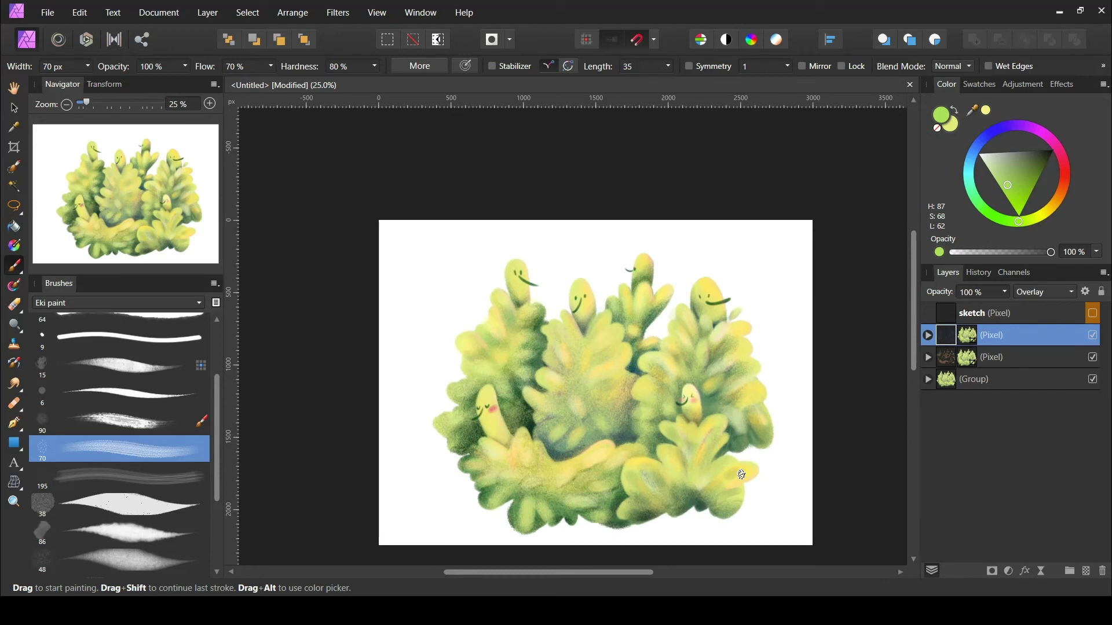
{"action": "left_click", "coordinate": [1093, 313]}
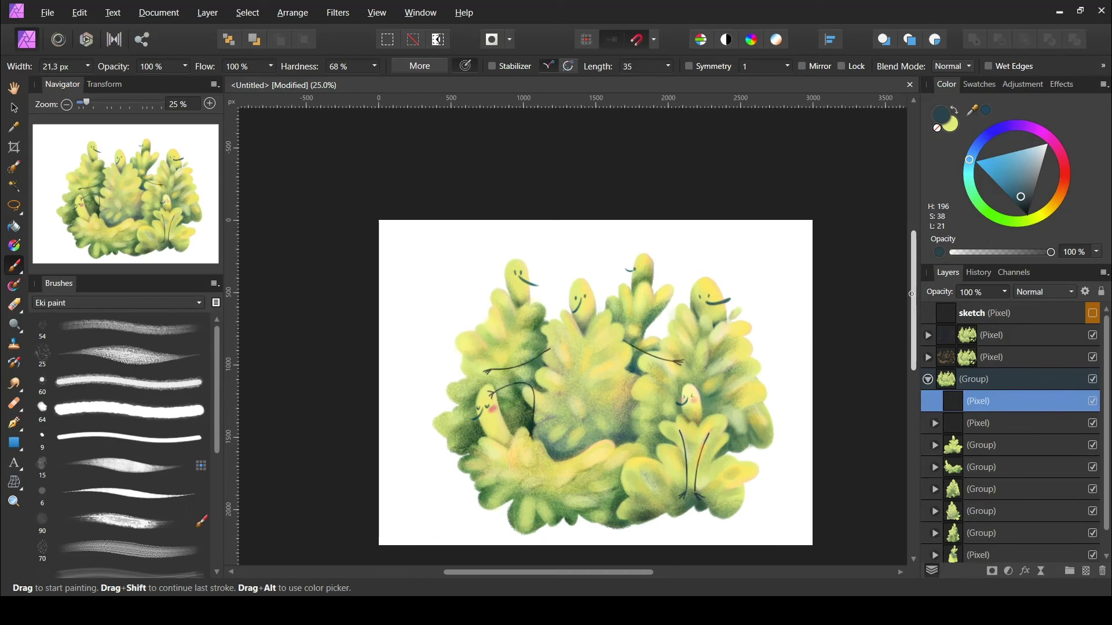
Step: Move the new pixel layer out of the group, set it to Color Dodge, and swap colours
{"action": "left_click_drag", "start_coordinate": [985, 401], "coordinate": [984, 331]}
{"action": "left_click", "coordinate": [1046, 292]}
{"action": "left_click", "coordinate": [1040, 439]}
{"action": "key", "text": "x"}
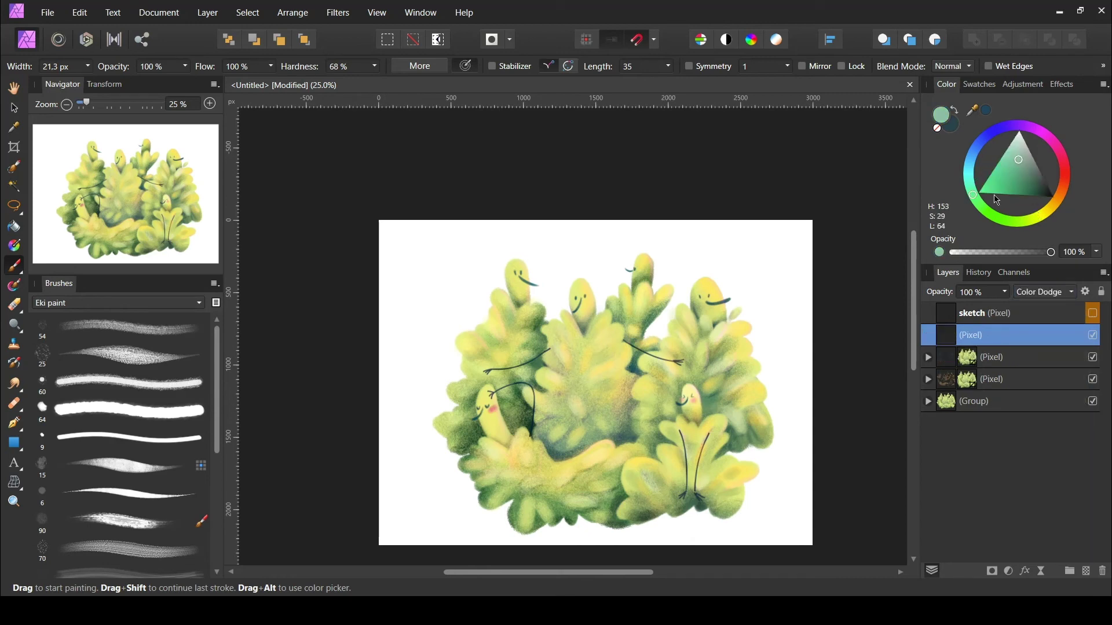
Step: Switch the line layer to Screen with a 10 px brush and 41% opacity
{"action": "left_click", "coordinate": [1046, 292]}
{"action": "scroll", "coordinate": [1047, 375], "scroll_direction": "down", "scroll_amount": 5}
{"action": "scroll", "coordinate": [1047, 375], "scroll_direction": "up", "scroll_amount": 8}
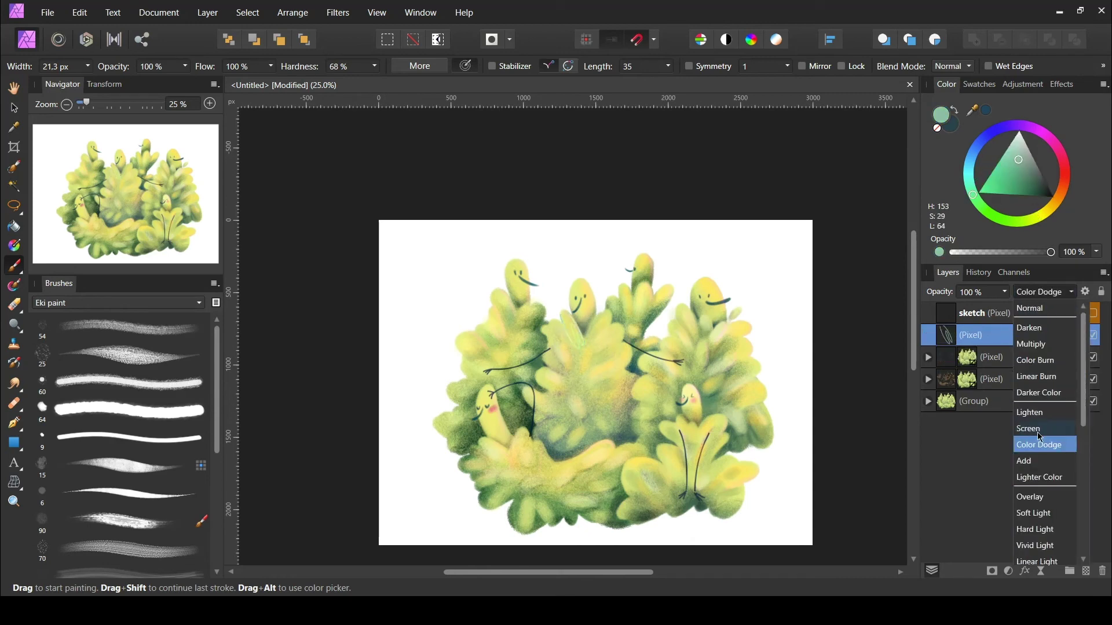
{"action": "left_click", "coordinate": [1033, 422]}
{"action": "key", "text": "bracketleft"}
{"action": "key", "text": "bracketleft"}
{"action": "key", "text": "bracketleft"}
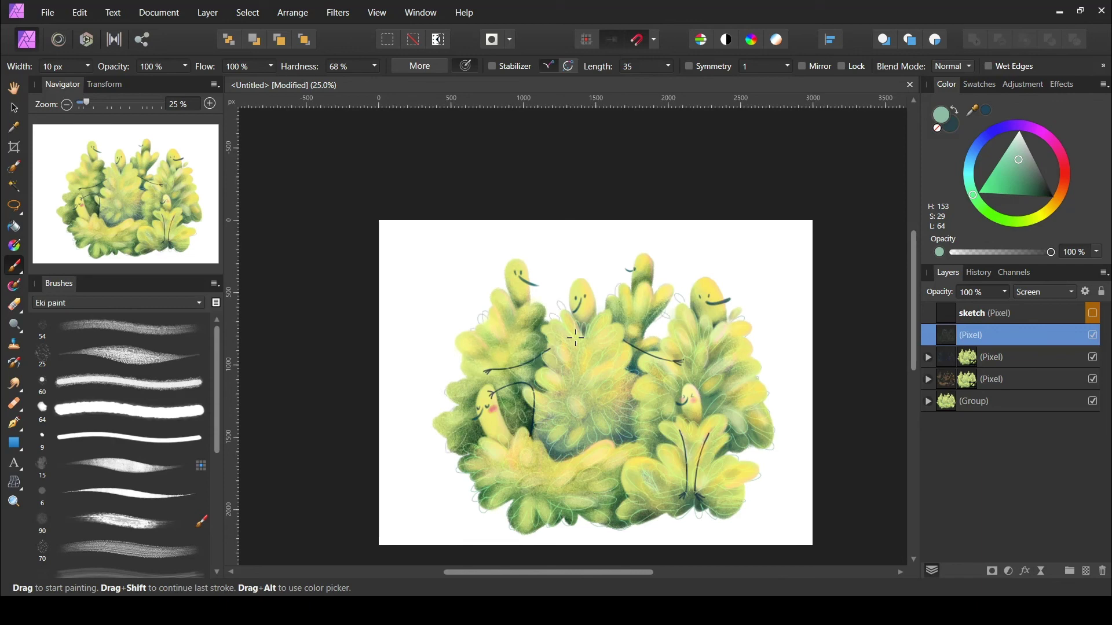
{"action": "left_click_drag", "start_coordinate": [1004, 292], "coordinate": [948, 311]}
Step: Add a Curves adjustment warming colours toward yellow via AOpponent and BOpponent, placed below the line layer
{"action": "key", "text": "ctrl+m"}
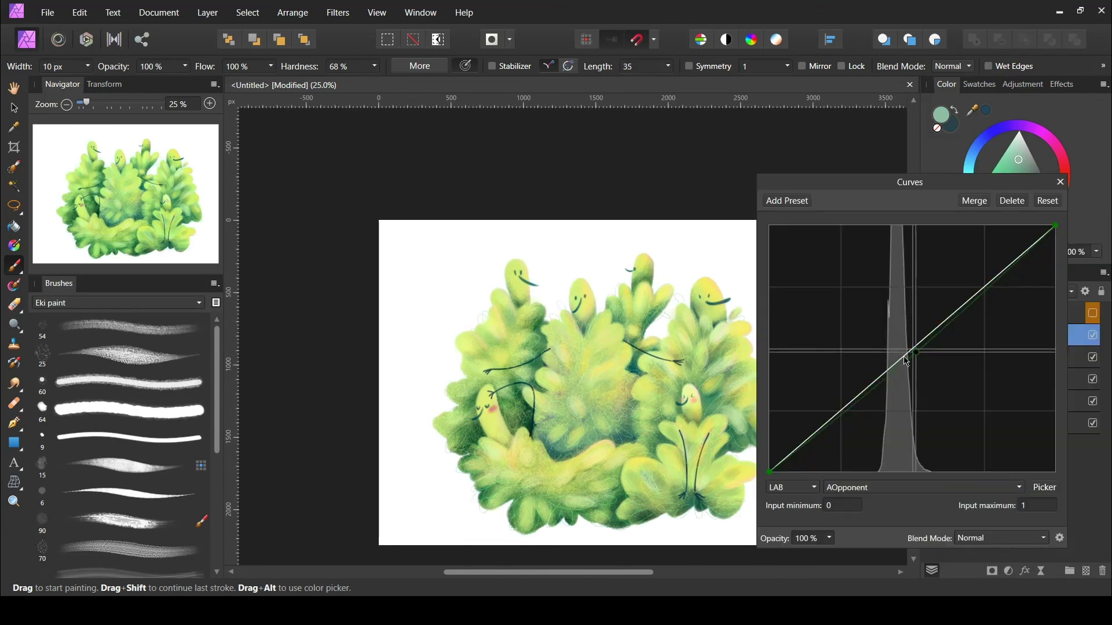
{"action": "left_click_drag", "start_coordinate": [813, 435], "coordinate": [813, 420]}
{"action": "left_click", "coordinate": [924, 488]}
{"action": "left_click", "coordinate": [927, 533]}
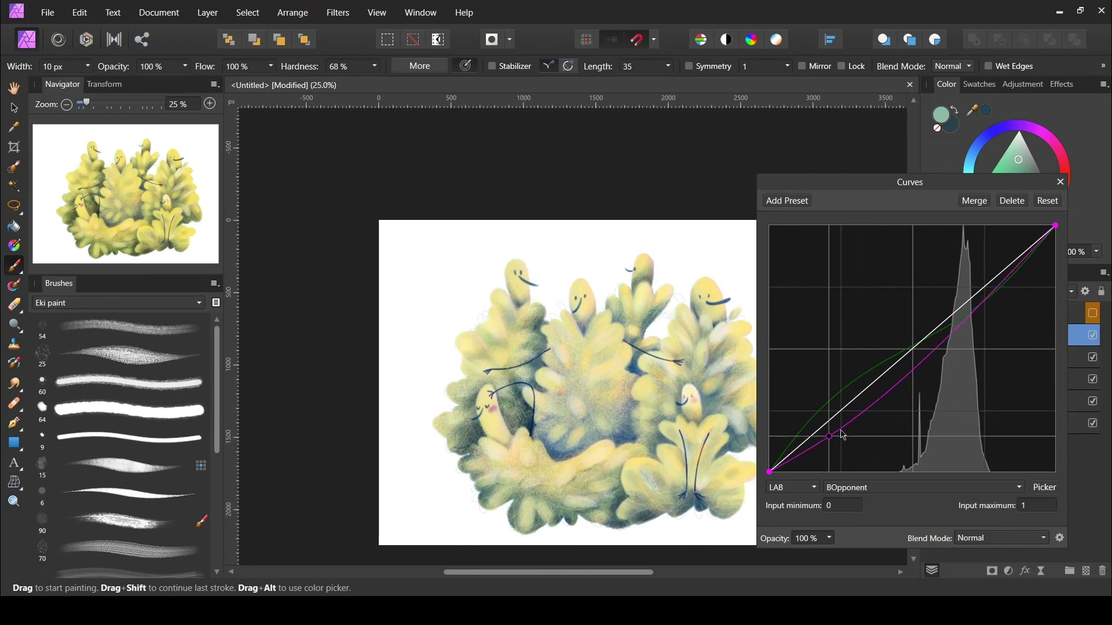
{"action": "left_click", "coordinate": [925, 488]}
{"action": "left_click", "coordinate": [903, 519]}
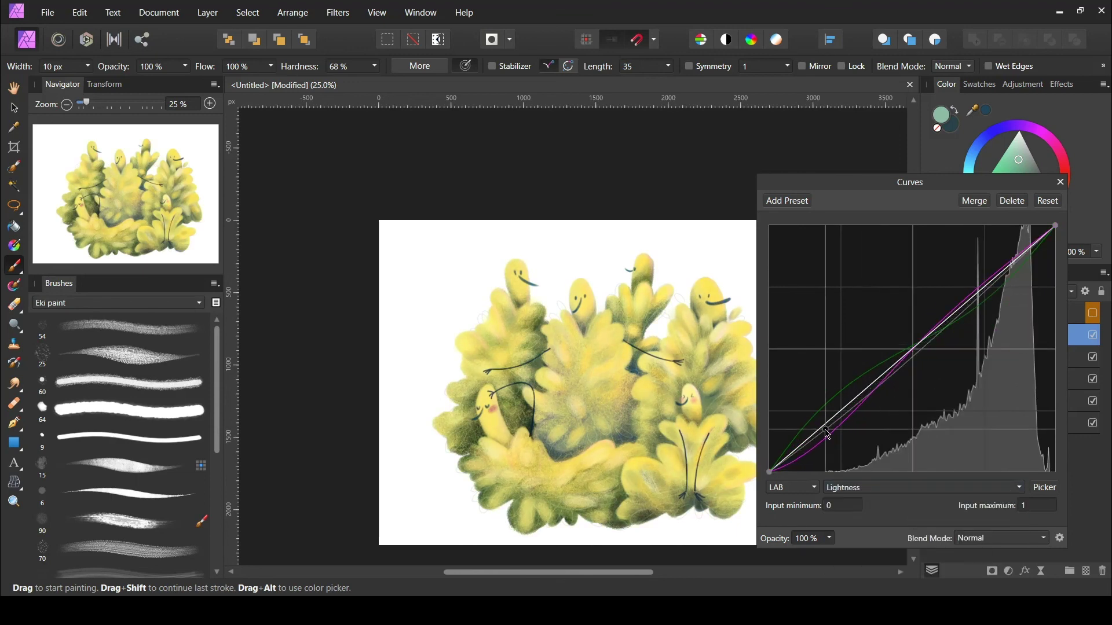
{"action": "left_click", "coordinate": [1061, 182]}
{"action": "left_click_drag", "start_coordinate": [967, 341], "coordinate": [967, 362]}
{"action": "left_click", "coordinate": [984, 335]}
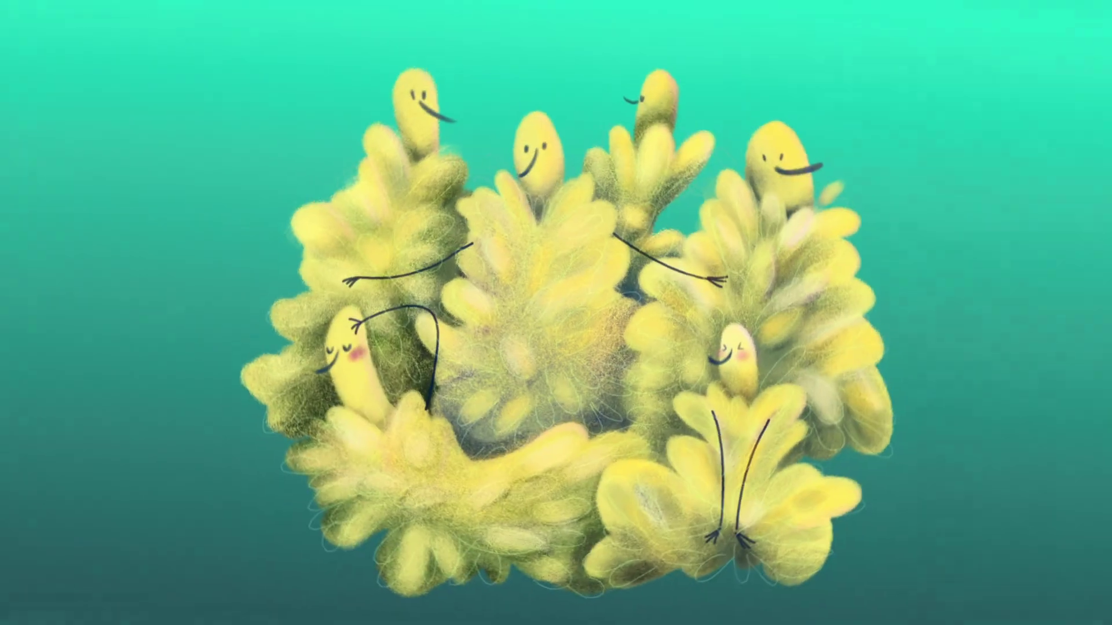